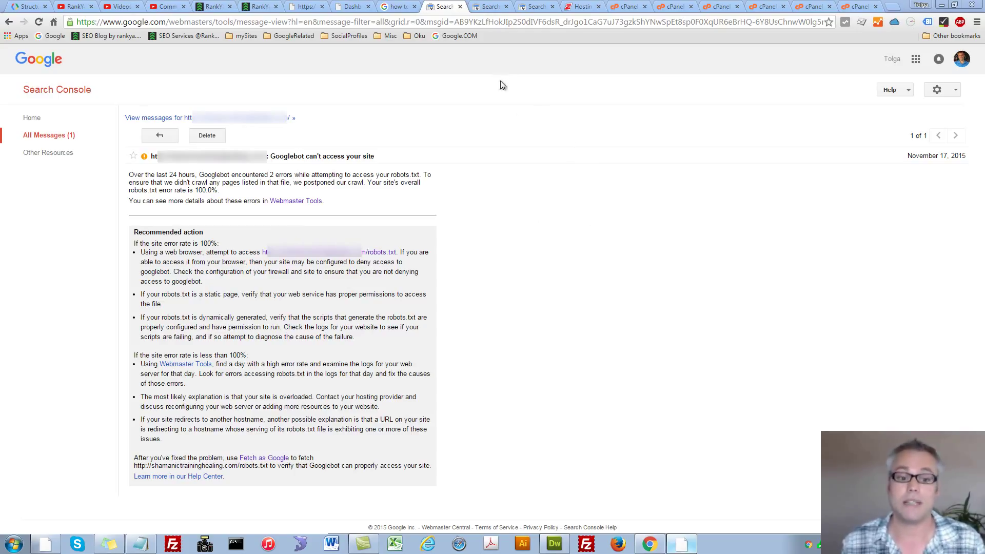
Step: Bring up the failing site's robots.txt Tester, switch to the one for rankya.com, and test the path public-assets against Googlebot
click(489, 9)
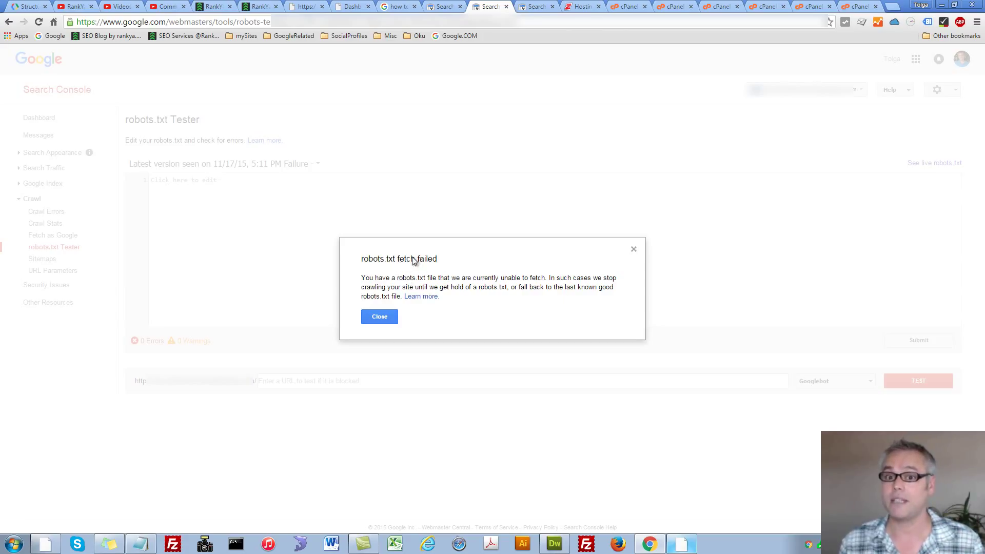
click(534, 6)
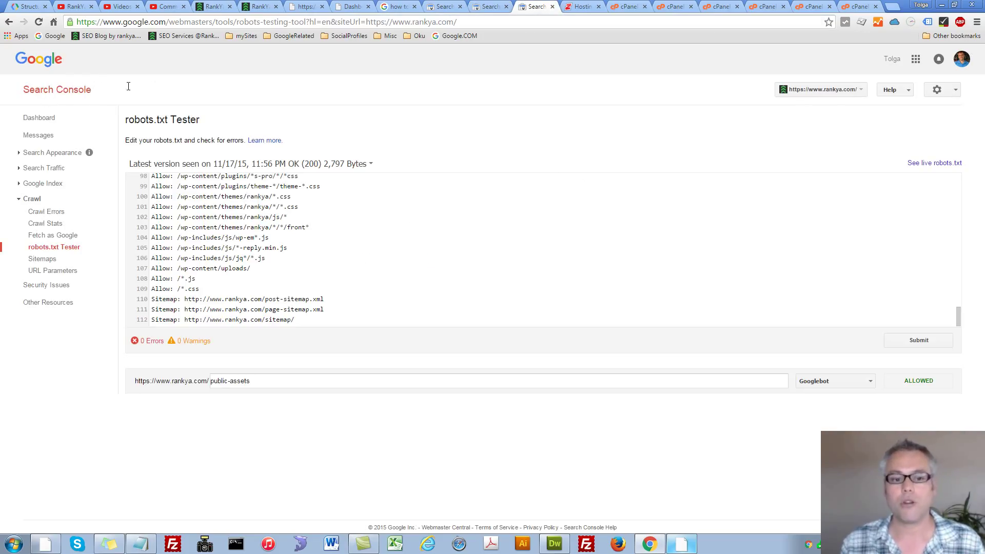
click(275, 383)
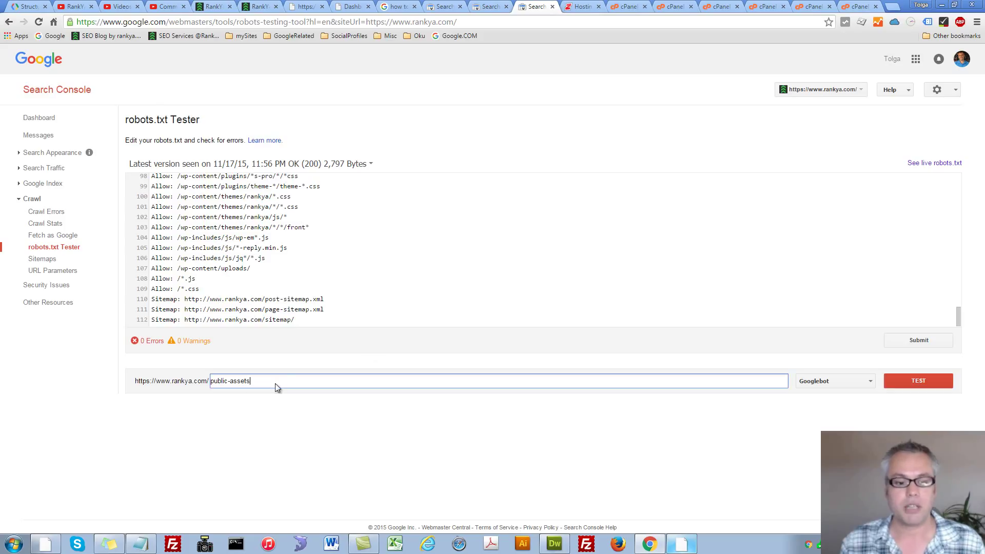
drag(213, 386, 272, 383)
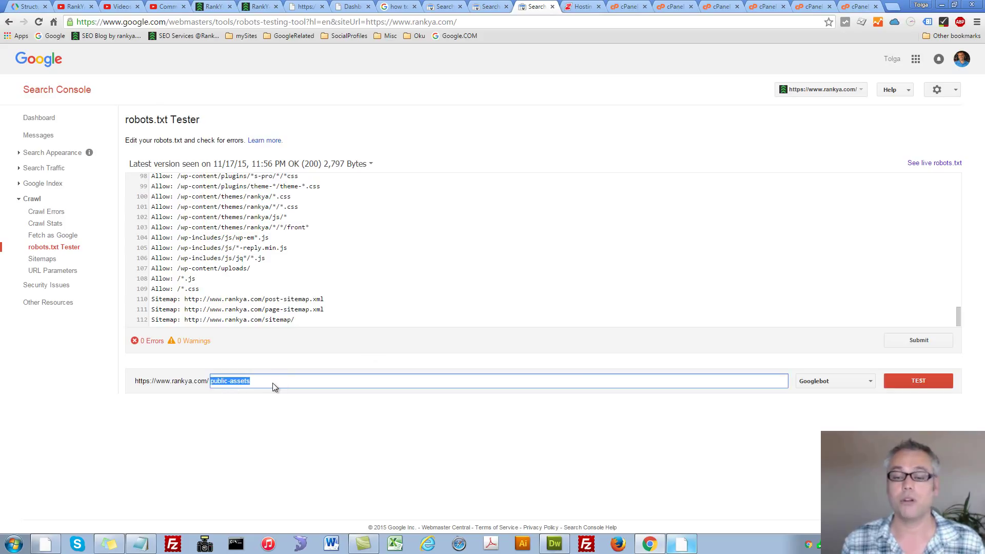
click(917, 386)
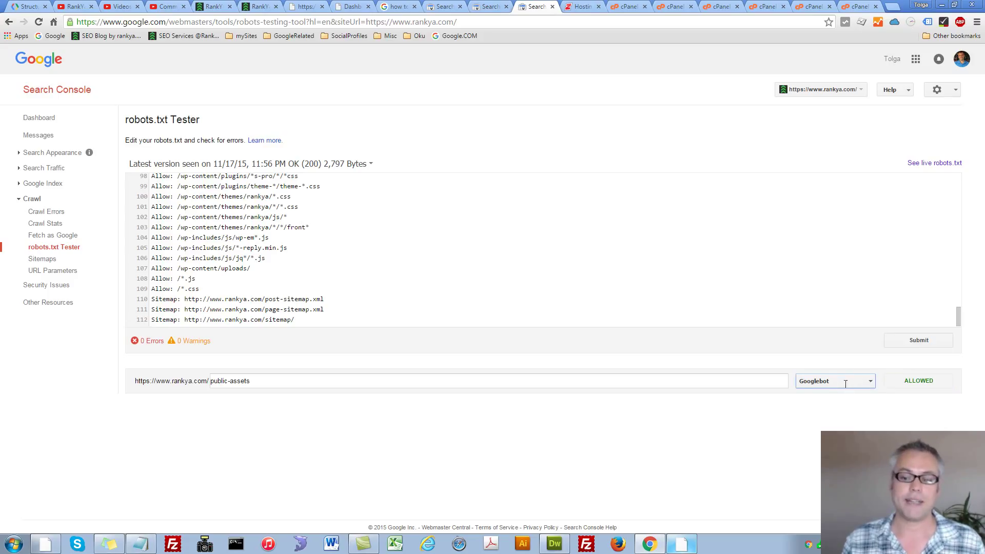
click(180, 268)
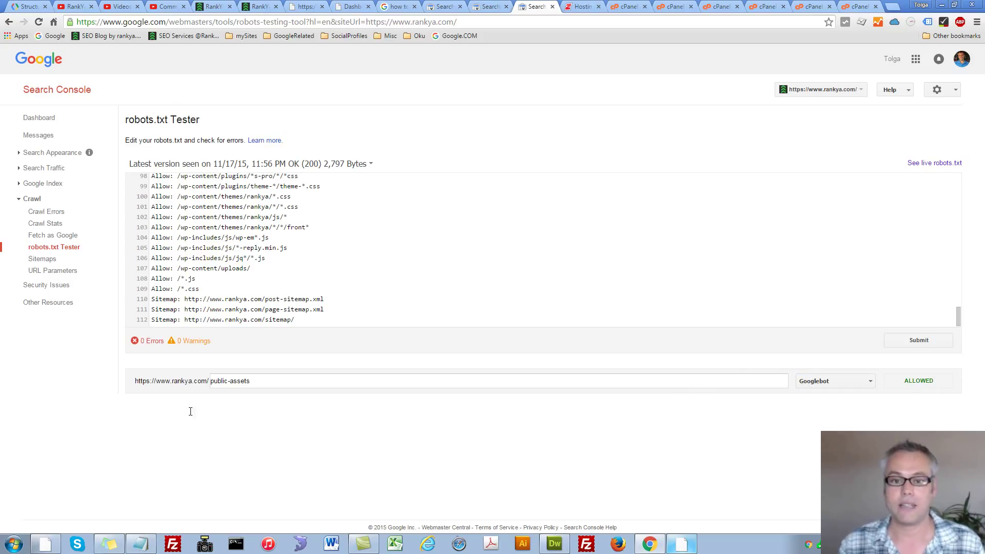
Step: Insert the invalid lines "aspdifja[p0sjufa0pth-089(^", "s", "d", "fas" and "df" below the /wp-includes/js/jq*/*.js rule in the robots.txt editor
drag(273, 385, 205, 381)
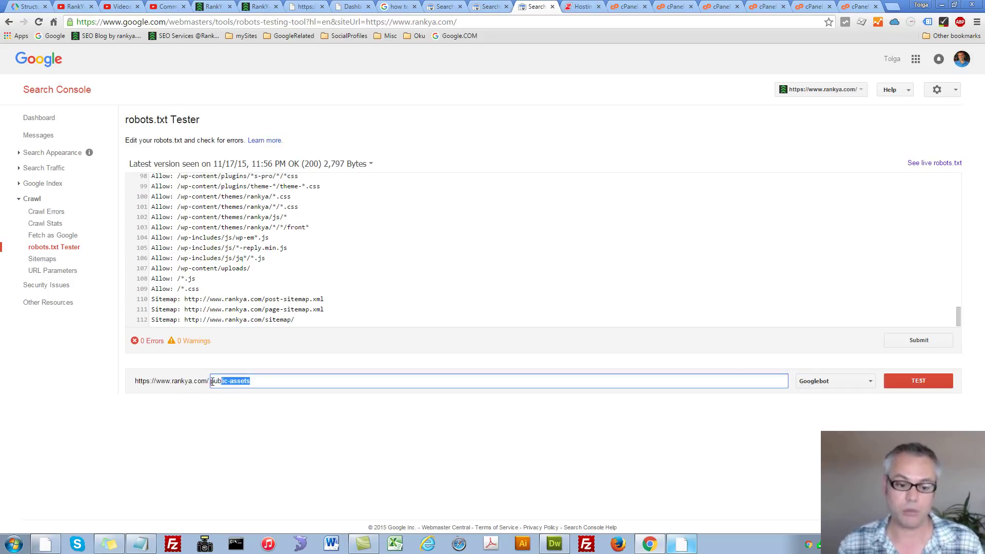
click(246, 219)
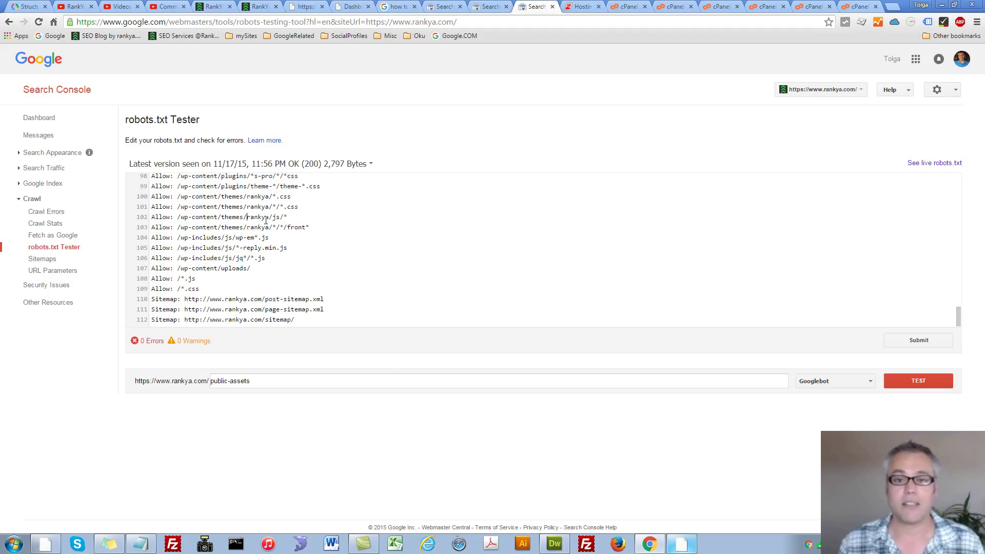
click(271, 256)
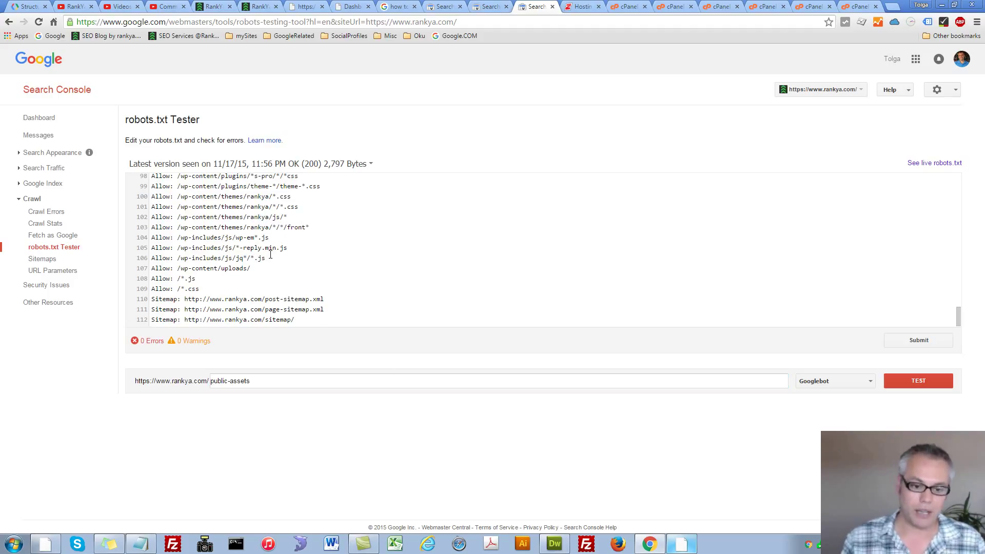
key(Return)
text(aspdifja[p0sjufa0pth-089(^)
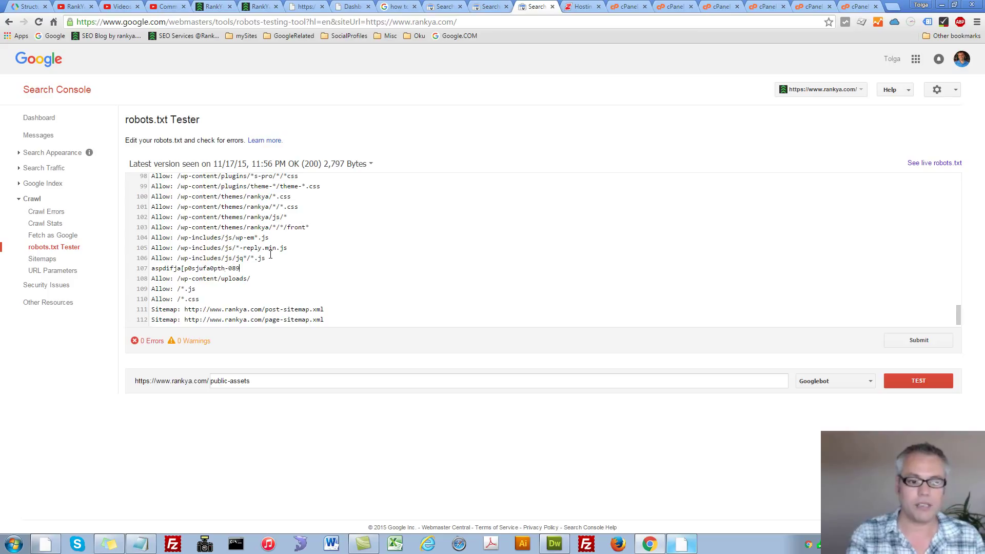
key(Return)
text(s)
key(Return)
text(d)
key(Return)
text(fas)
key(Return)
text(df)
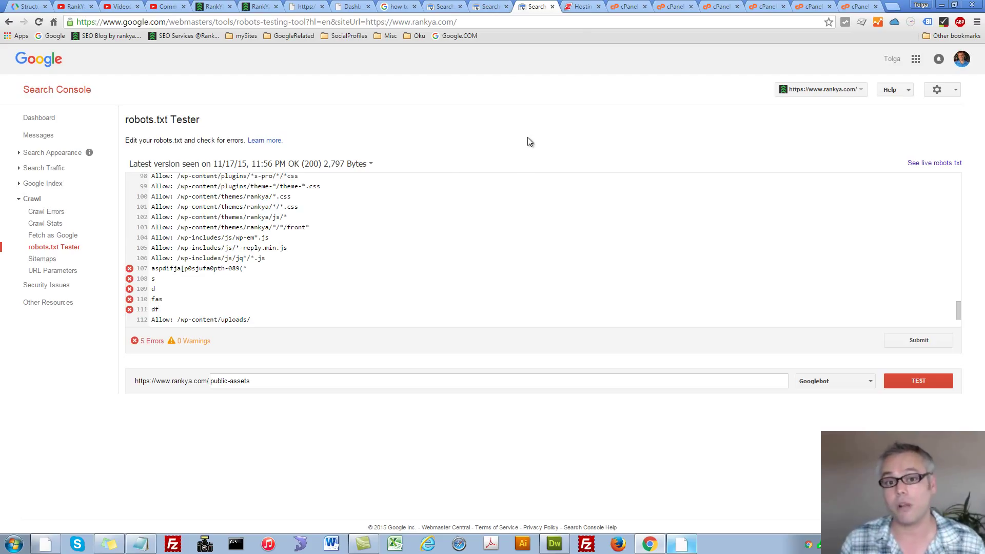
Step: Switch to the Hosting Manager, open its File Manager and select robots.txt in the public_html folder
click(581, 7)
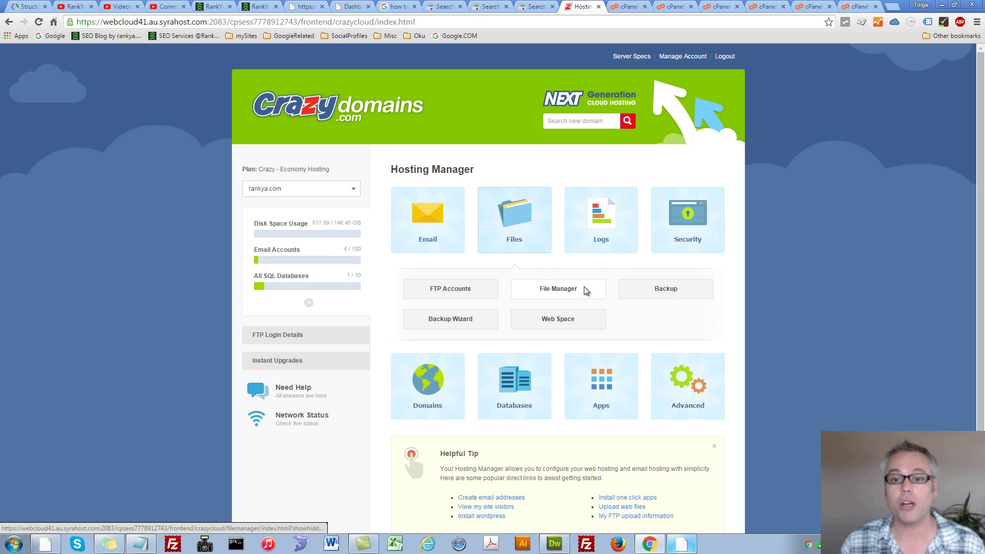
click(569, 288)
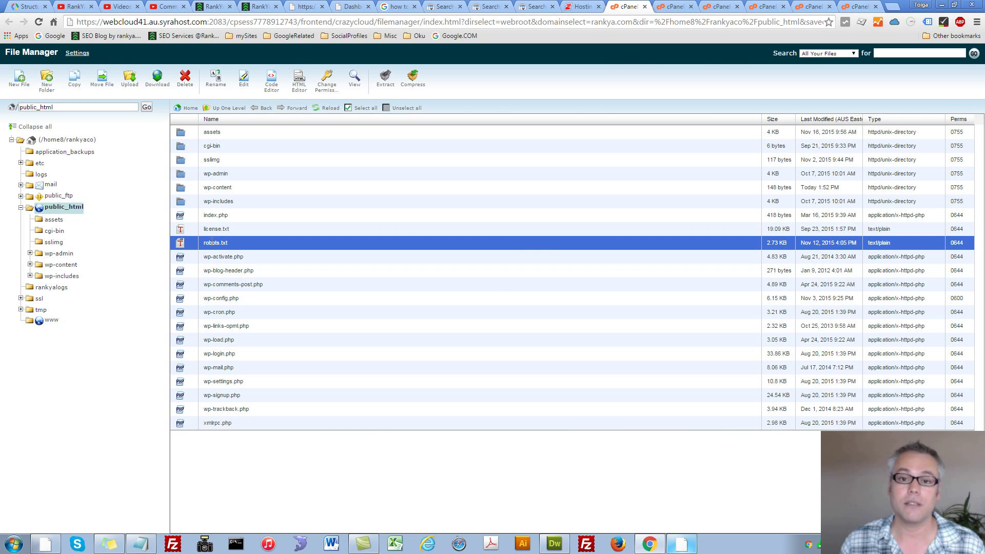
click(206, 246)
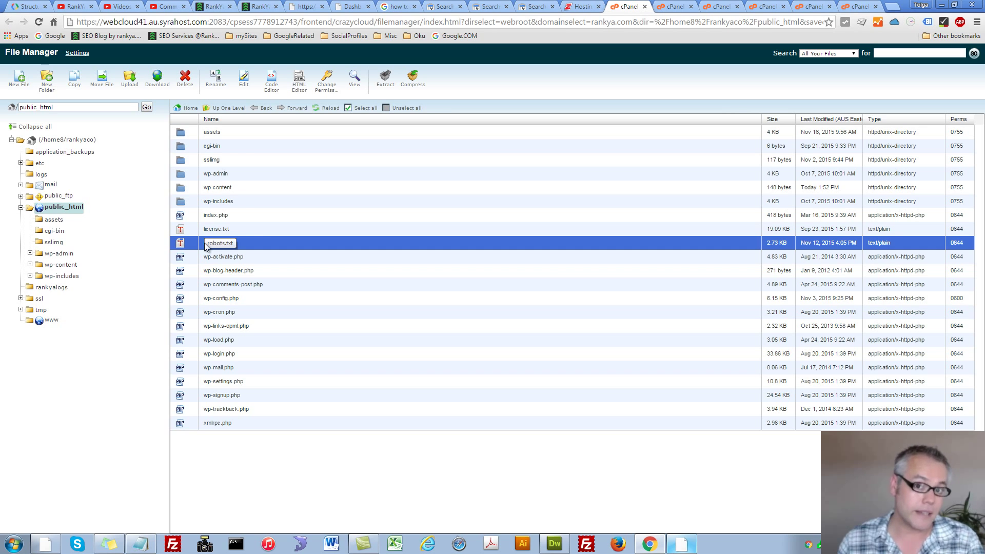
click(199, 245)
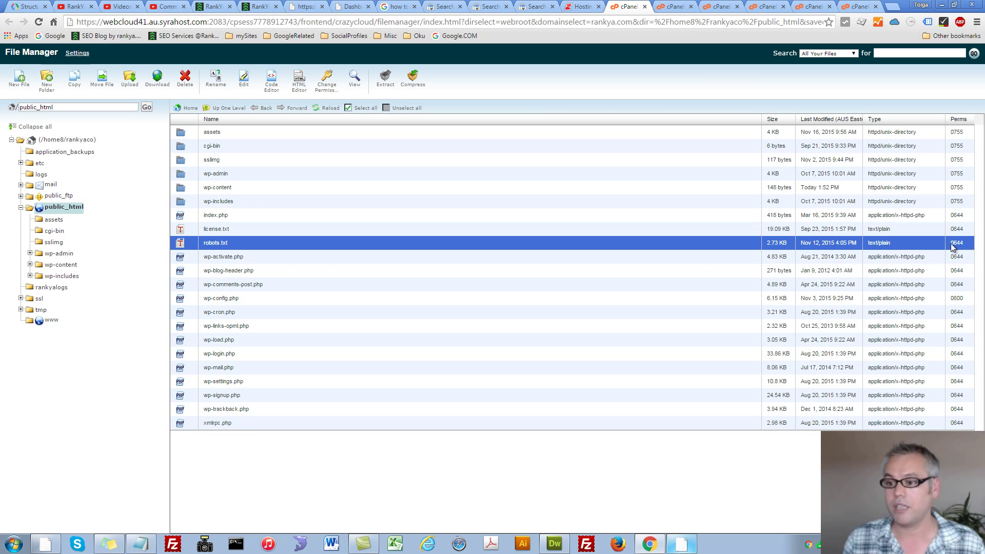
Step: Change the robots.txt permissions to 755: full access for user, read and execute for group and world
right_click(183, 245)
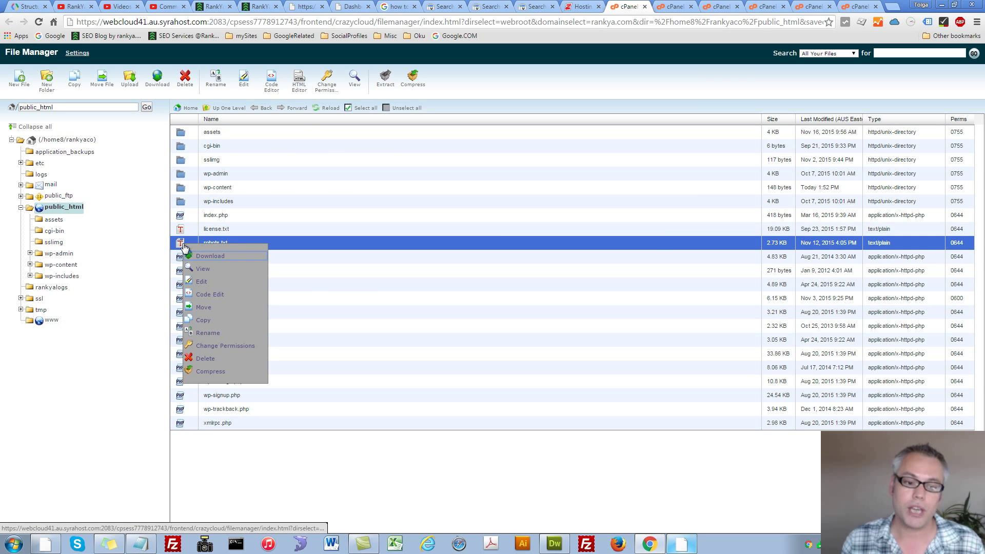
click(213, 347)
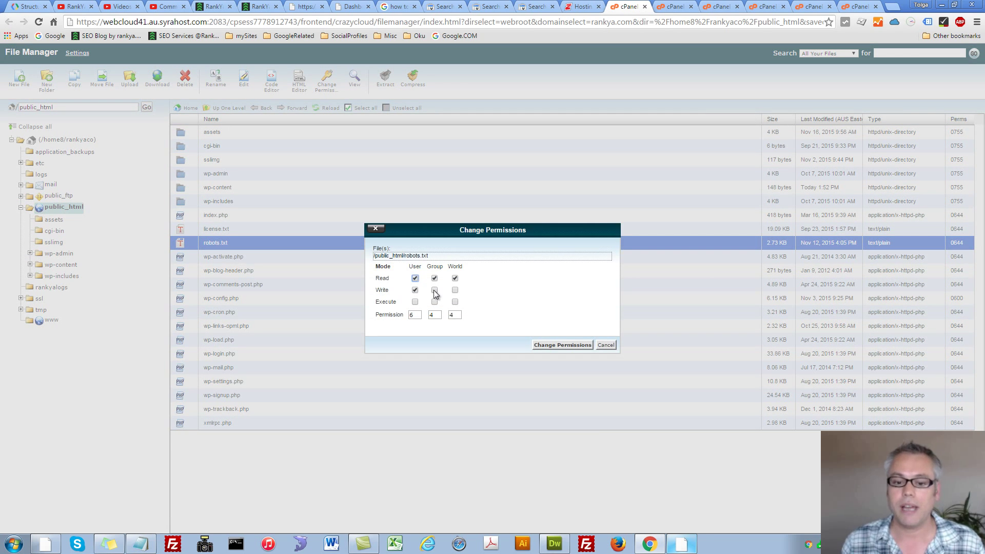
click(434, 290)
click(435, 291)
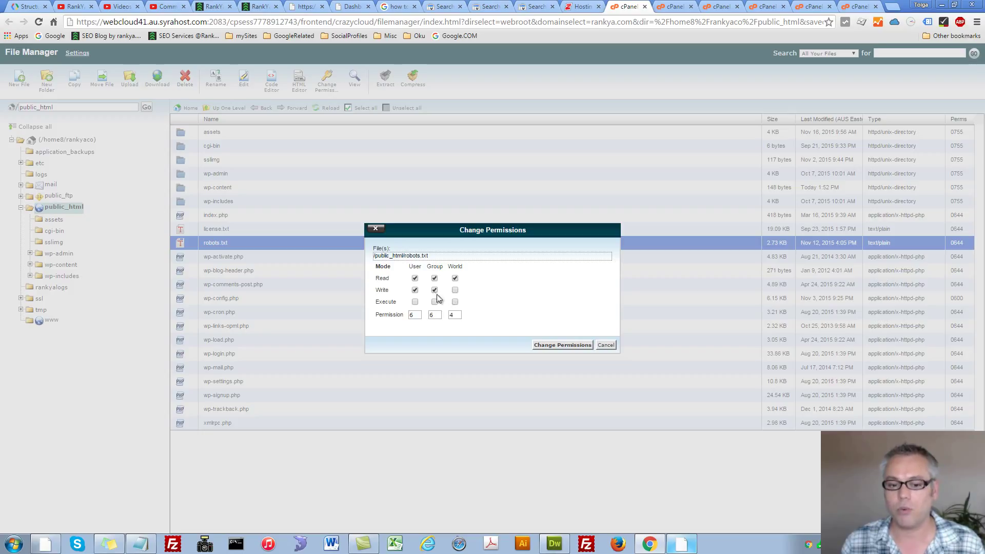
click(456, 291)
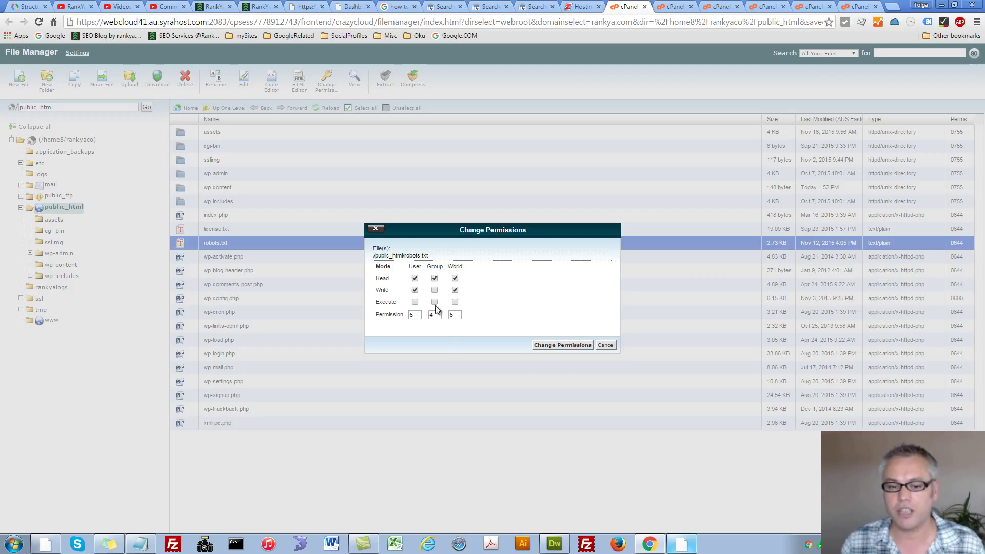
click(455, 301)
click(435, 302)
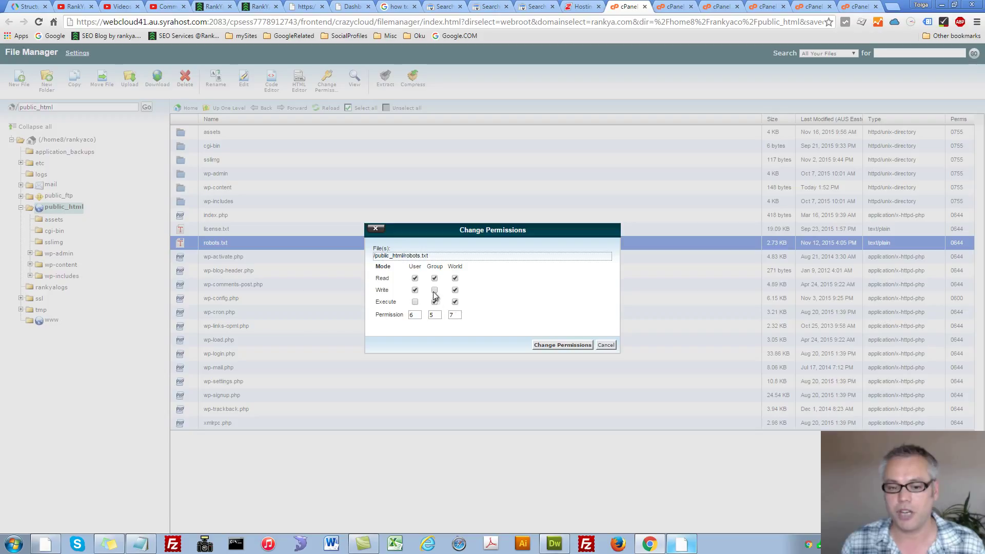
click(434, 290)
click(415, 302)
click(434, 302)
click(455, 302)
click(455, 291)
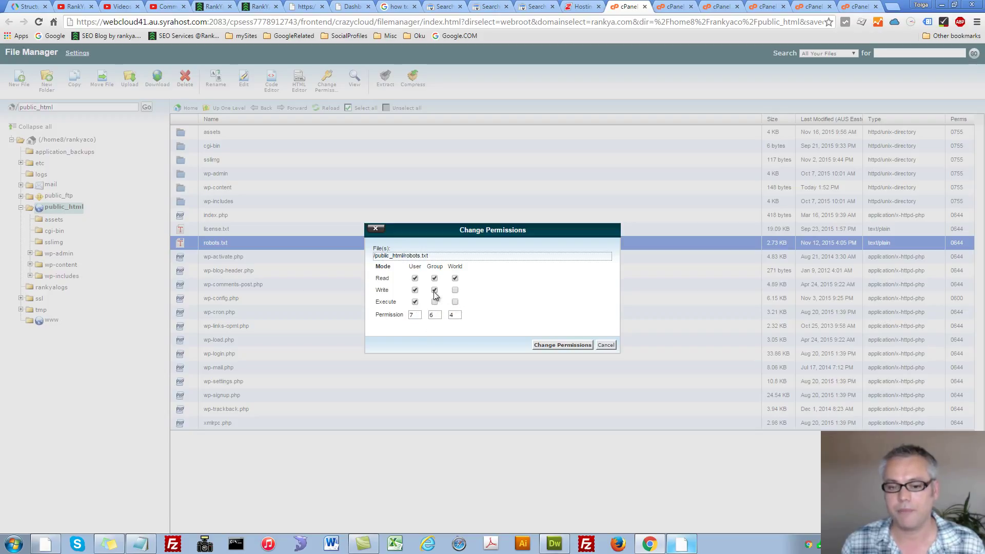
click(434, 291)
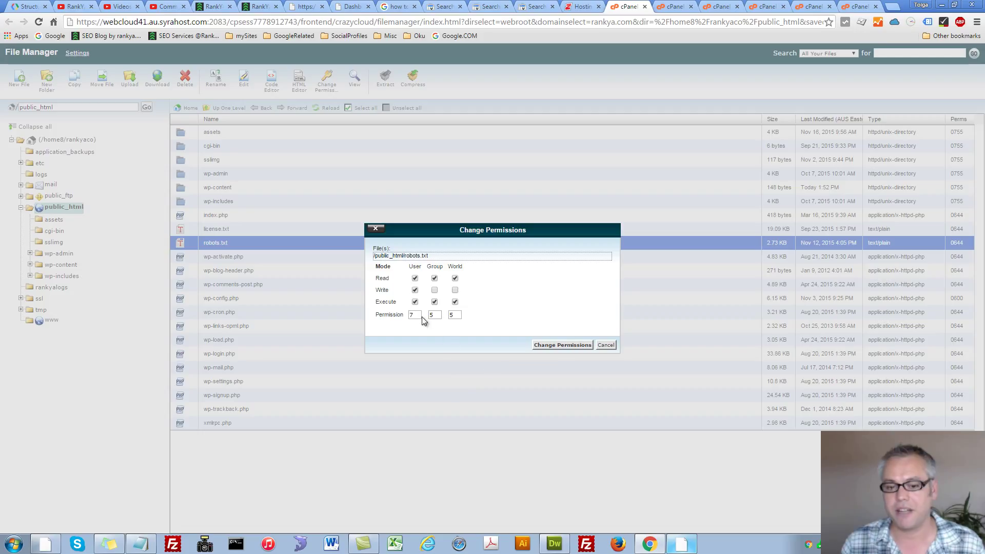
click(561, 345)
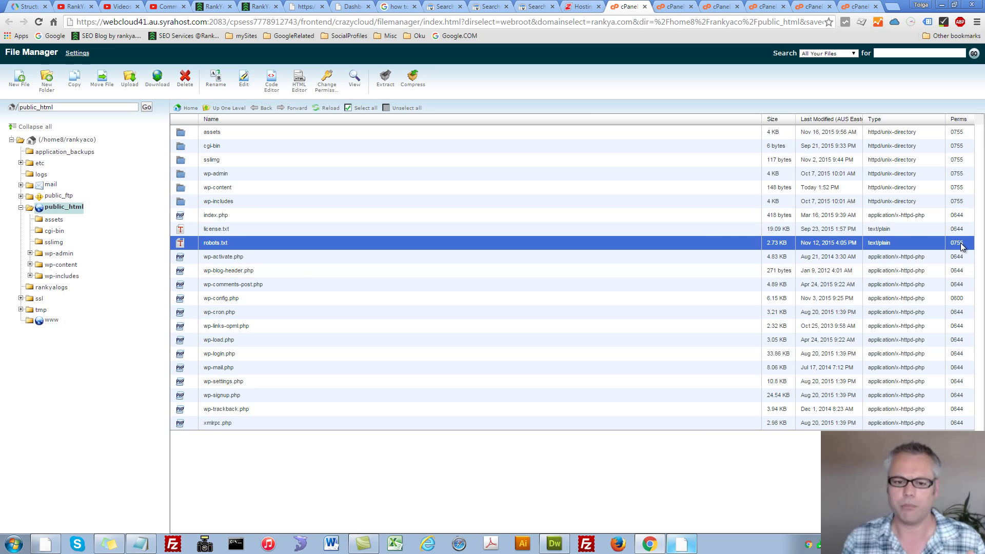
Step: Change the robots.txt permissions to 644: read and write for user, read only for group and world
right_click(189, 246)
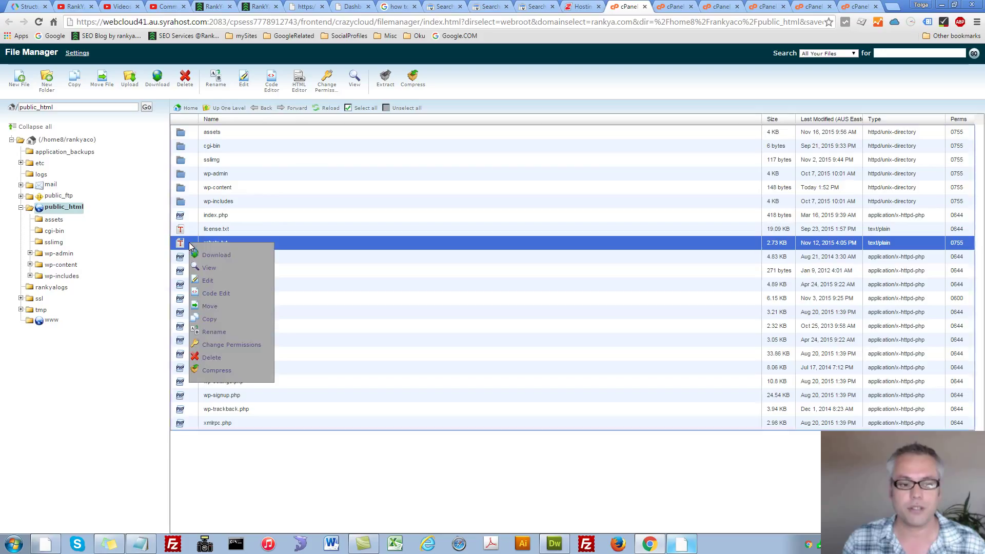
click(223, 342)
click(434, 301)
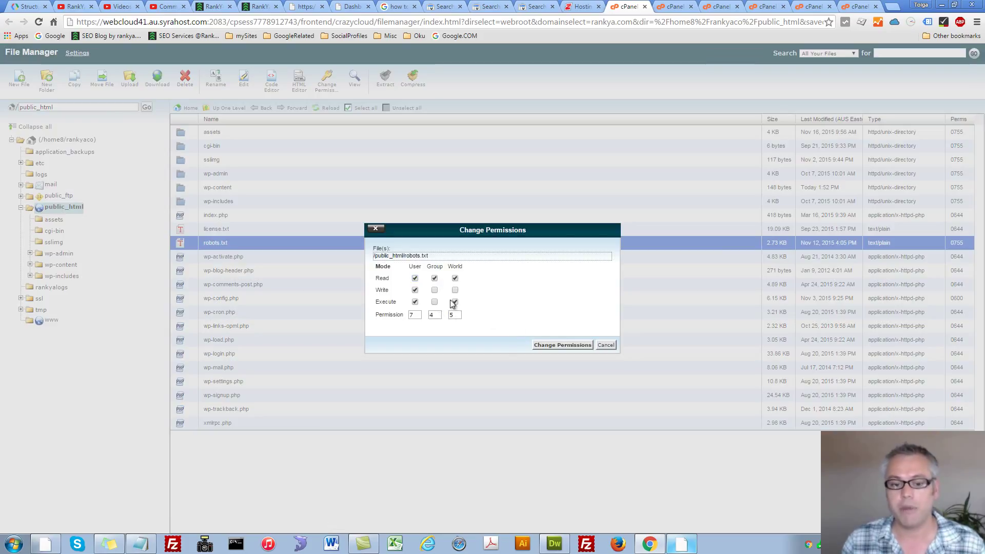
click(456, 301)
click(434, 290)
click(455, 290)
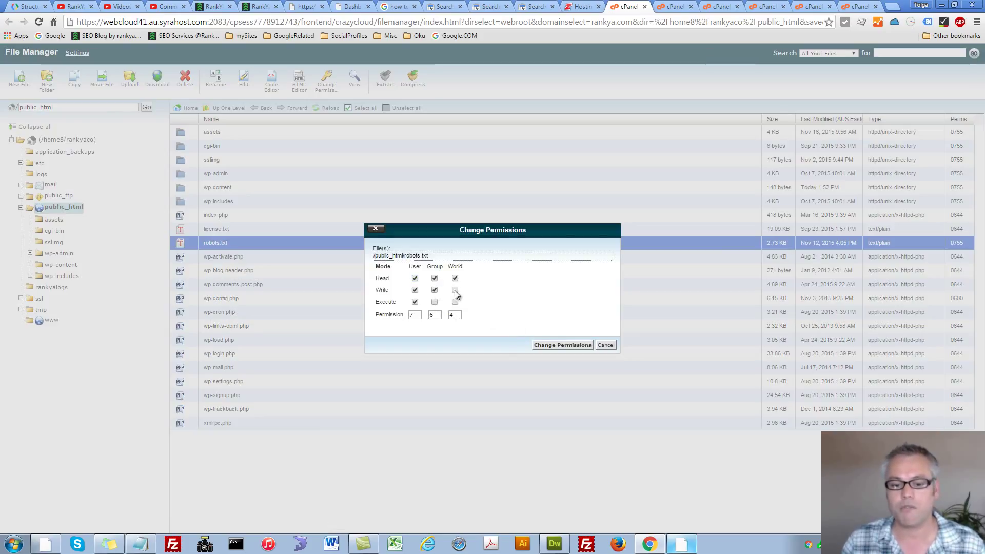
click(435, 290)
click(455, 291)
click(416, 302)
click(563, 344)
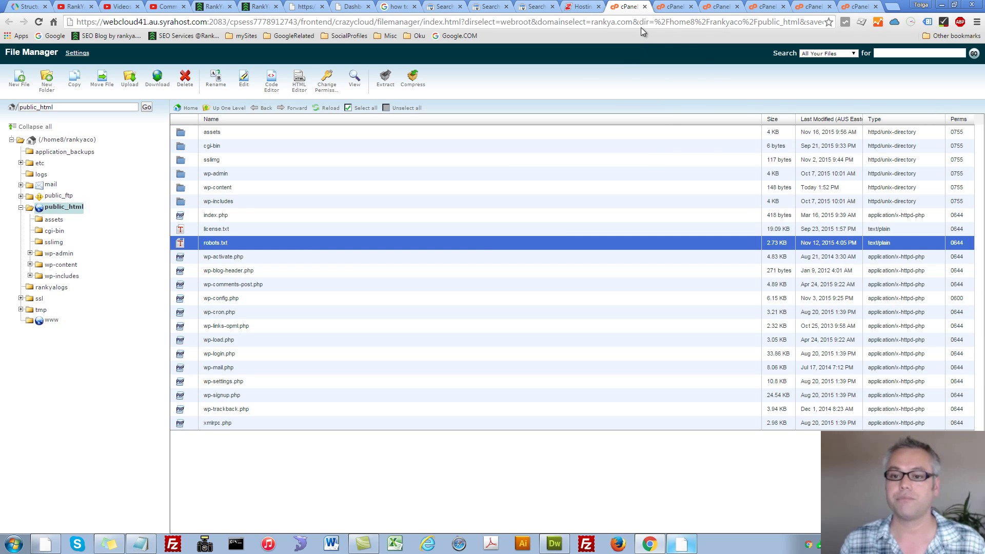
Step: View the contents of robots.txt from the File Manager and highlight all of its text
right_click(182, 246)
click(204, 272)
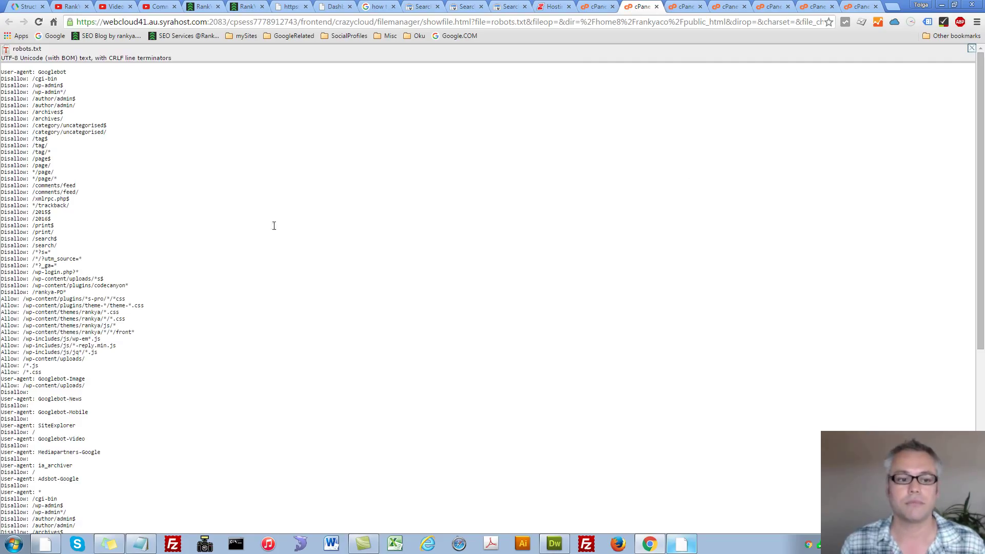
drag(1, 72, 262, 503)
click(269, 328)
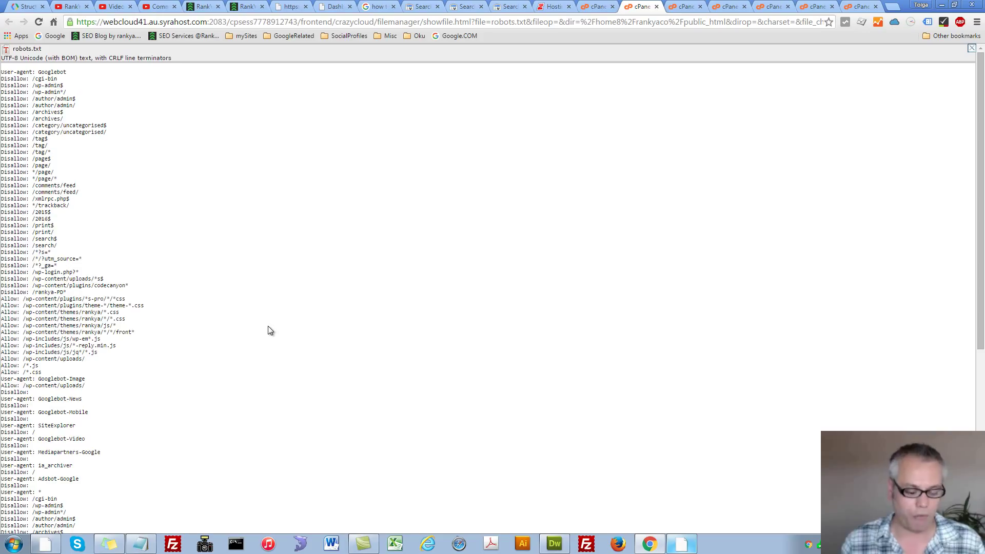
key(ctrl+a)
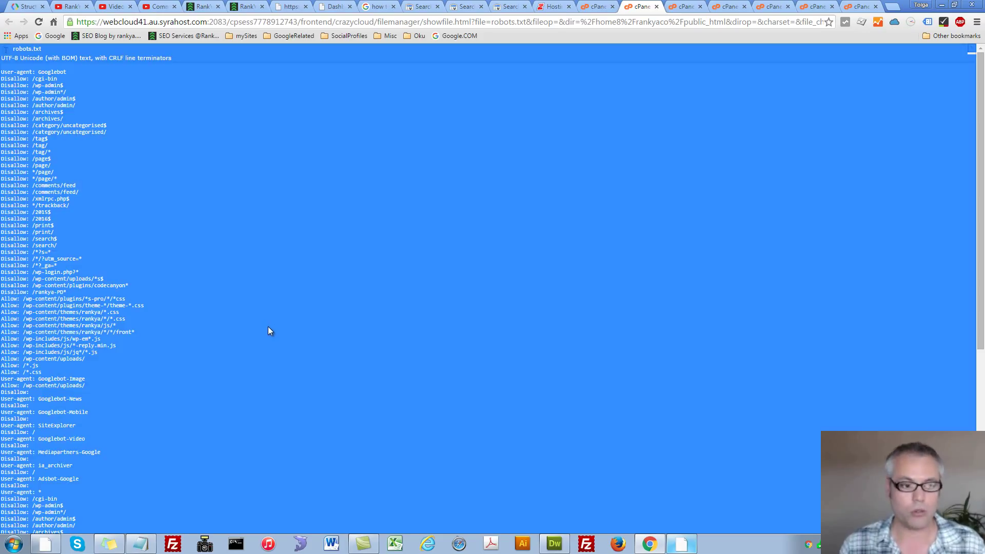
click(338, 300)
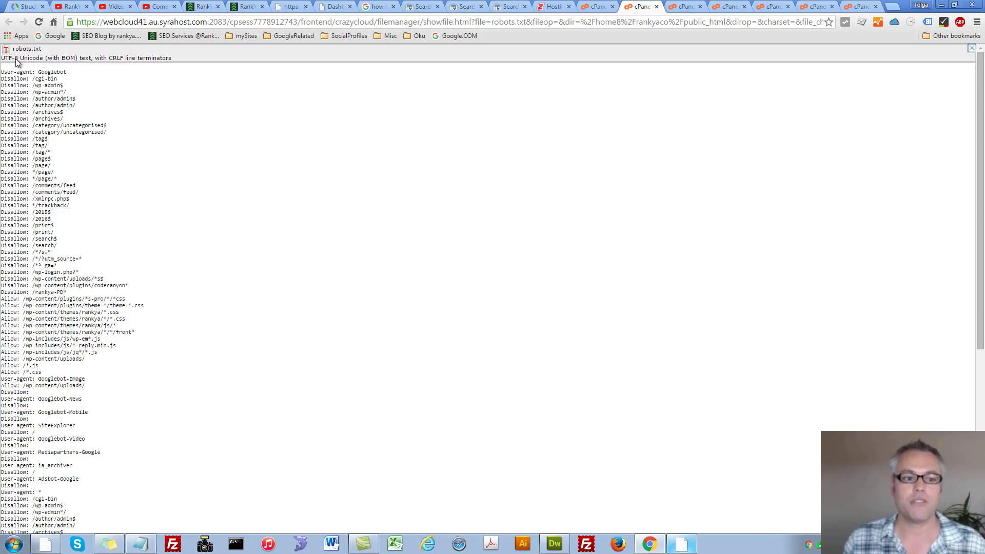
Step: Examine the file's encoding line and the opening User-agent: Googlebot and Disallow: /cgi-bin lines
drag(1, 58, 183, 61)
click(93, 101)
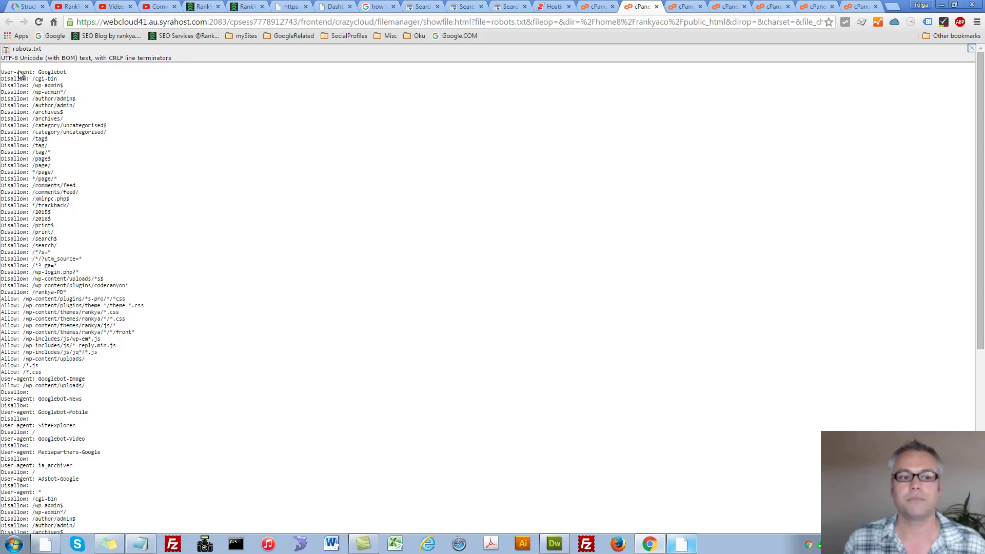
drag(1, 72, 84, 79)
click(85, 79)
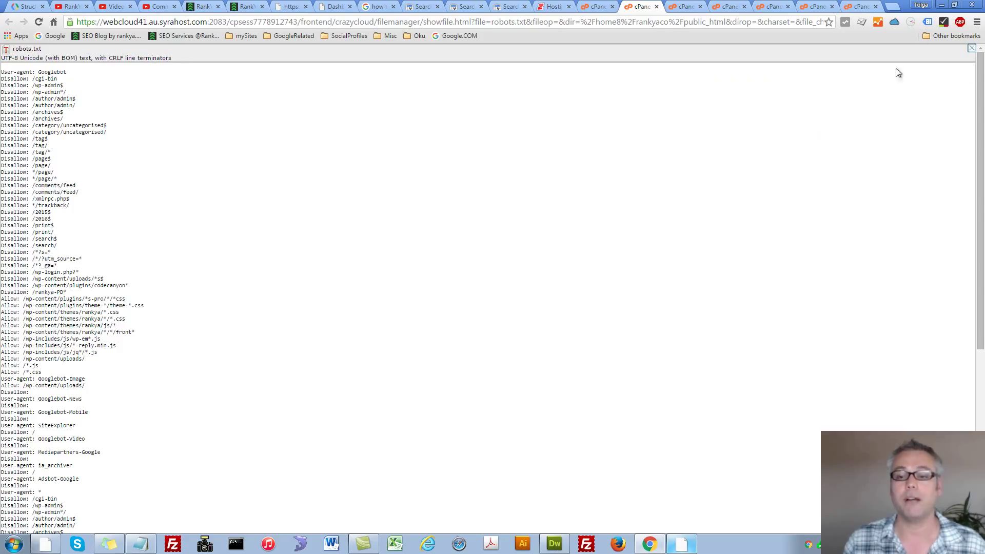
Step: Minimize the browser and the Dreamweaver window to reach the desktop
click(941, 6)
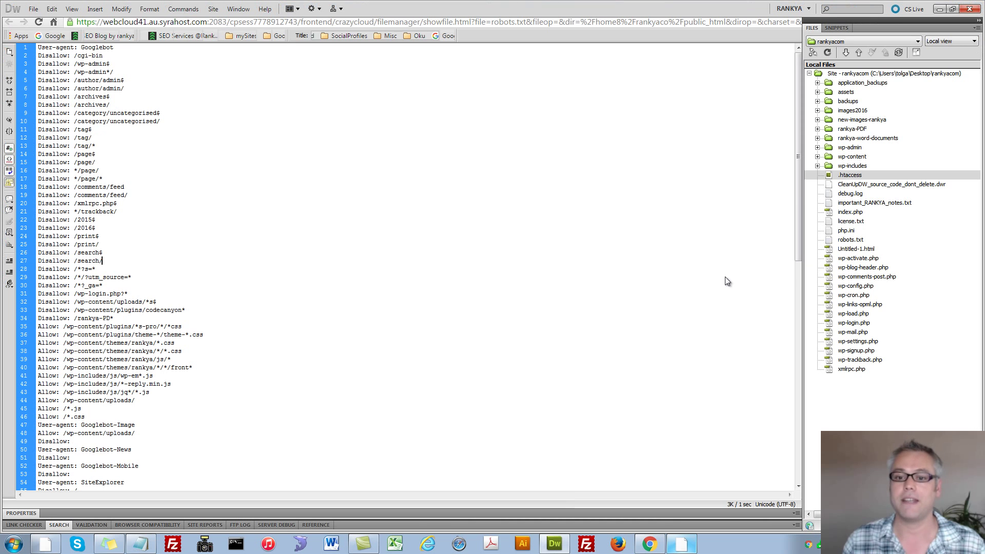
click(940, 9)
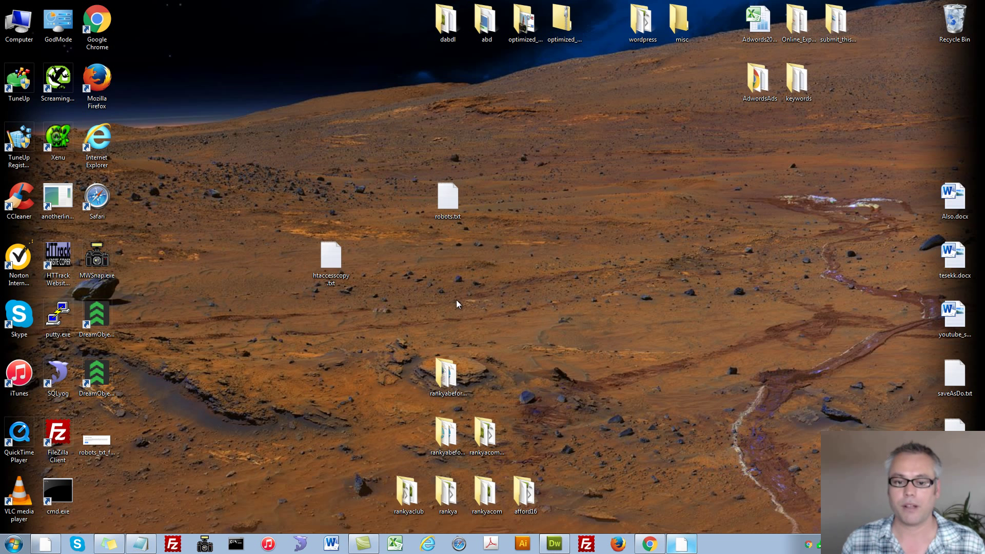
Step: Create a new text document on the desktop with its default name, and discard it to the Recycle Bin
right_click(432, 262)
mouse_move(480, 358)
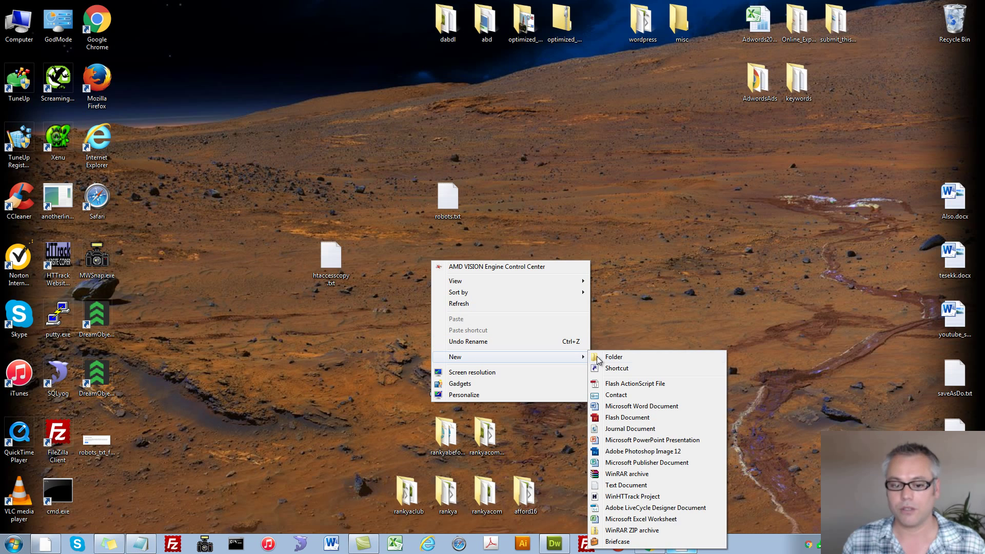
click(616, 488)
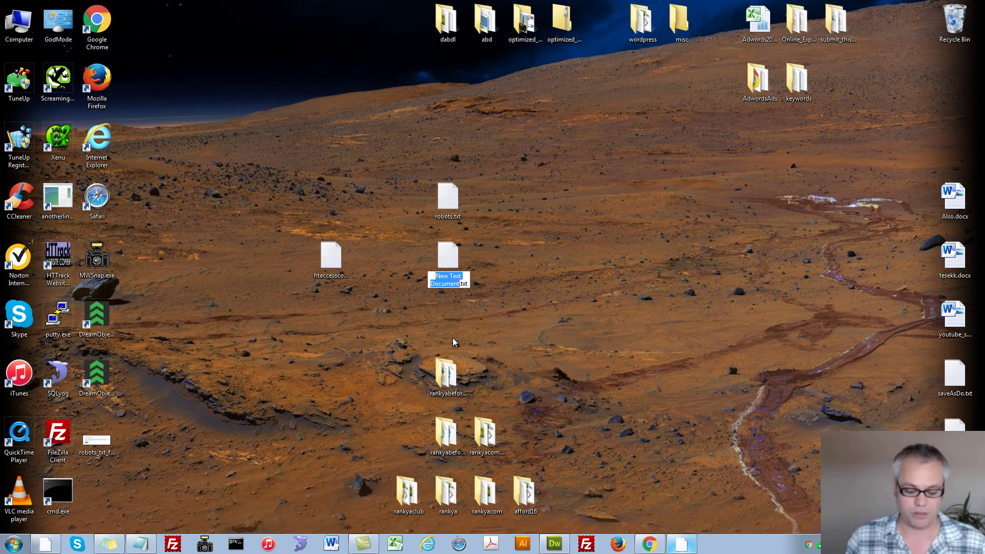
click(495, 319)
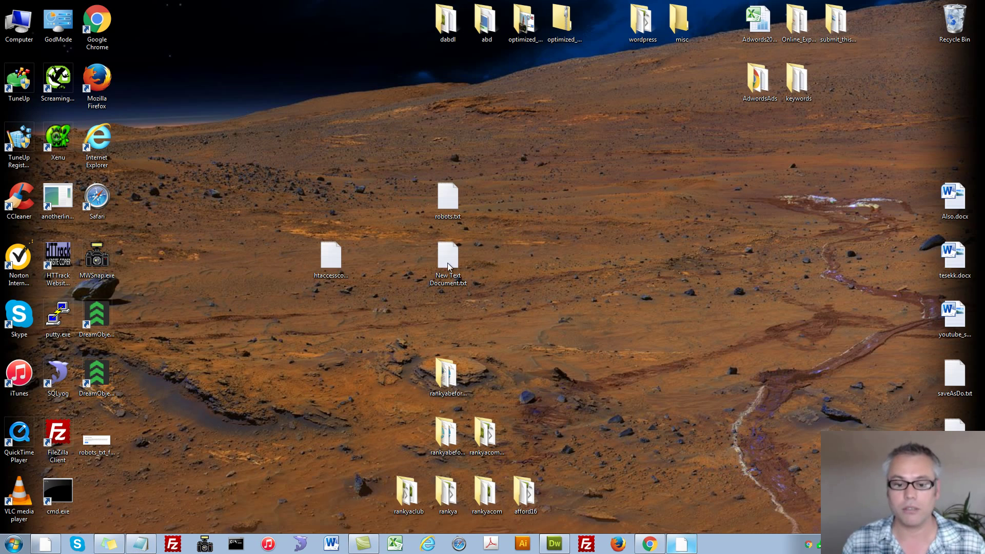
drag(445, 257, 950, 38)
Step: Open the desktop copy of robots.txt in Notepad and highlight its opening User-agent and Disallow lines
double_click(450, 203)
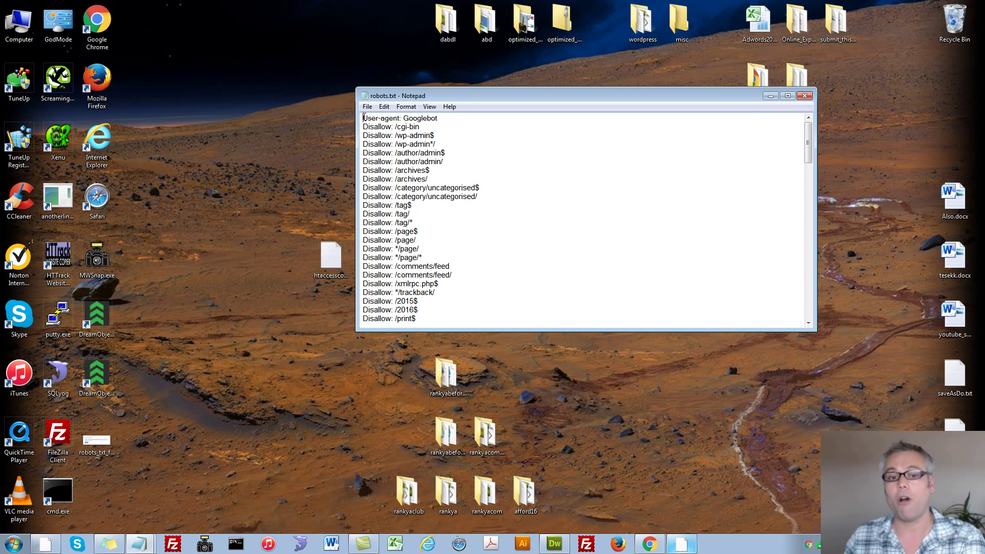
drag(363, 118, 439, 294)
click(475, 276)
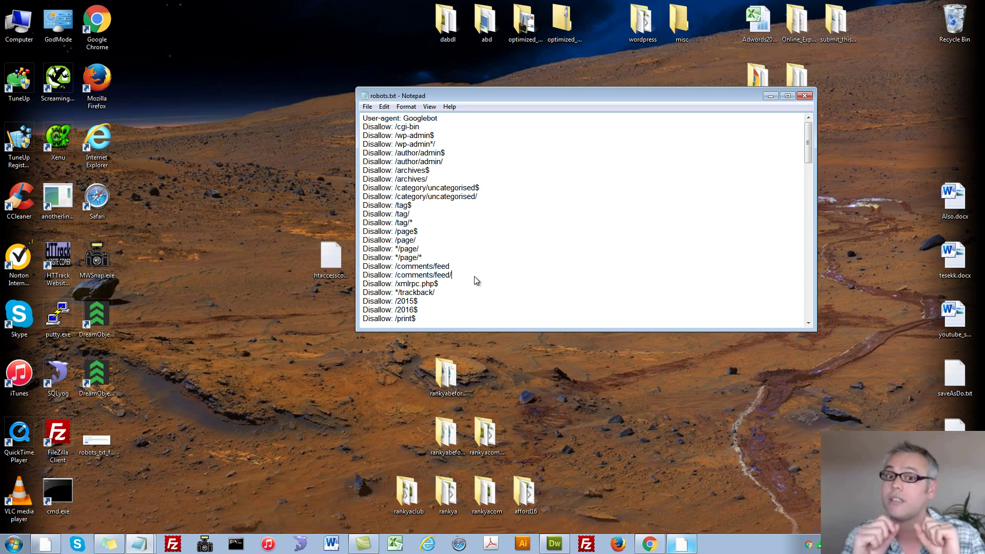
Step: Switch to Chrome and examine the encoding line above the contents of the server's robots.txt
click(649, 544)
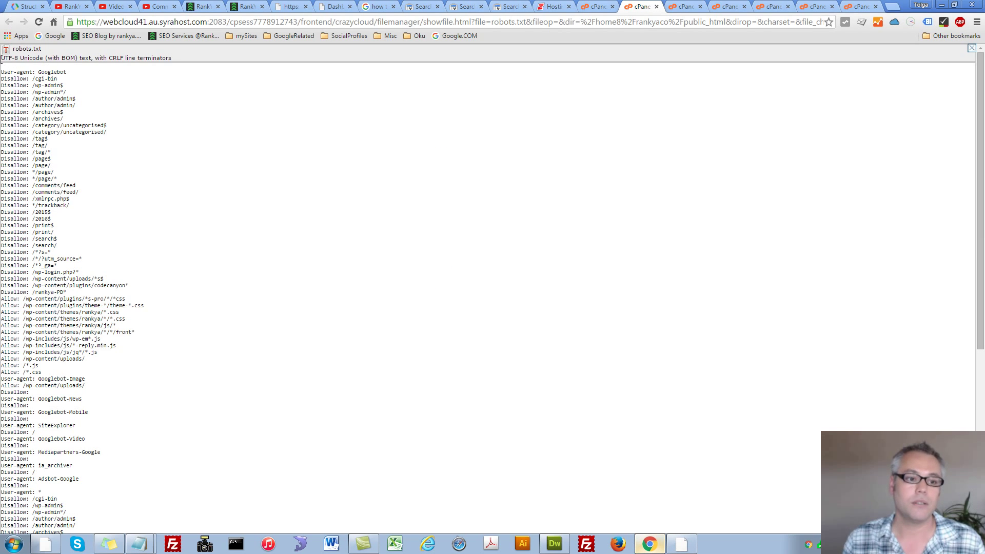
drag(1, 61, 189, 58)
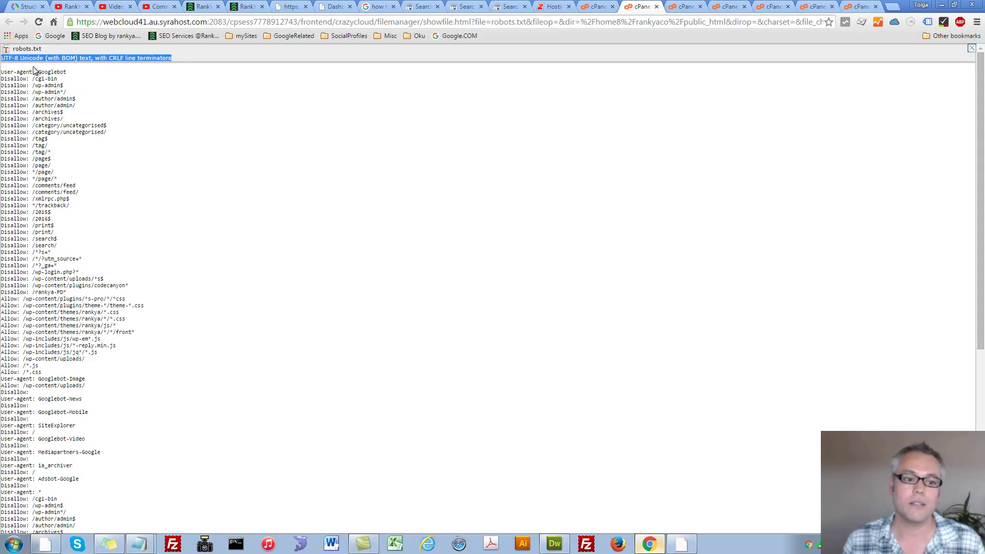
click(15, 72)
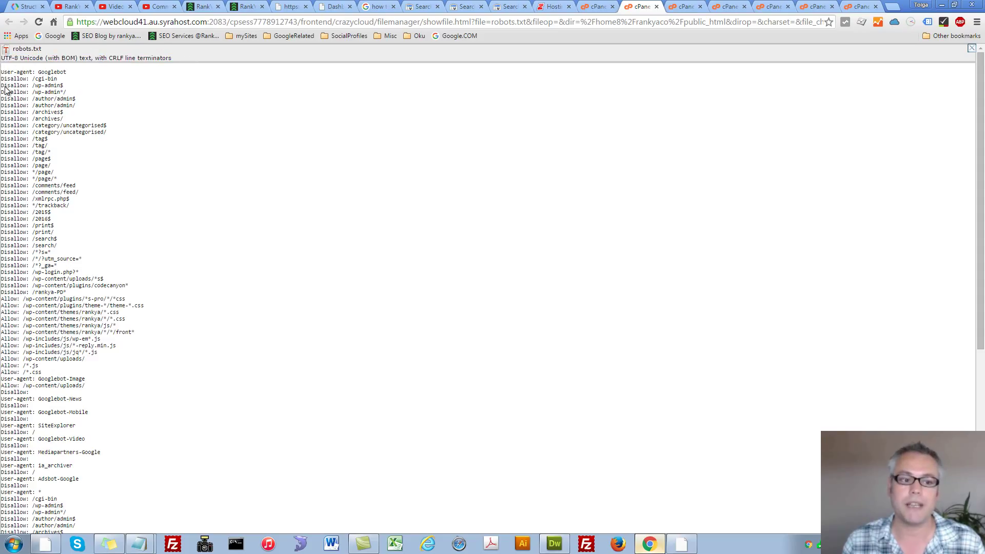
Step: Open robots.txt for editing from the File Manager, review the encoding choices, and save the file with utf-8 encoding
click(595, 7)
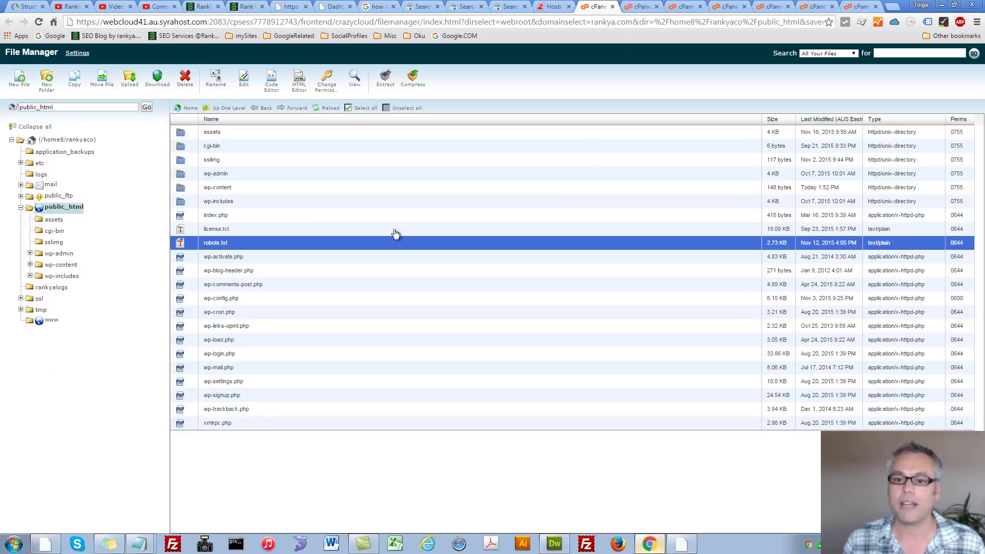
right_click(180, 246)
click(198, 282)
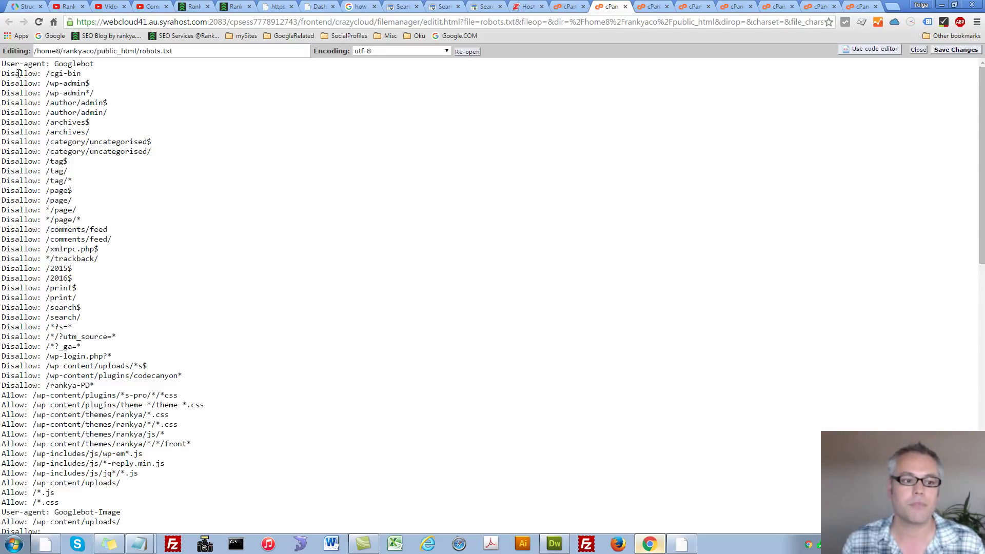
click(3, 65)
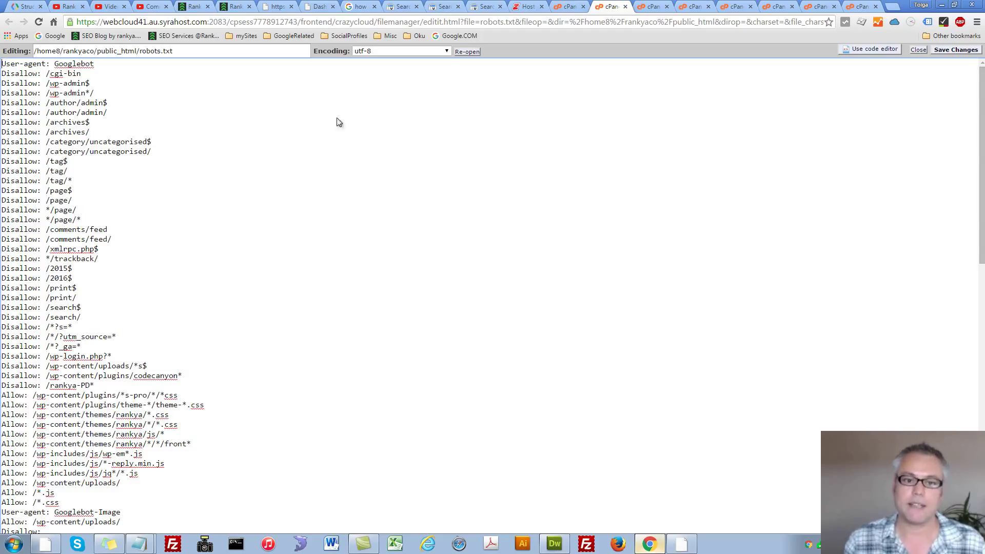
click(445, 51)
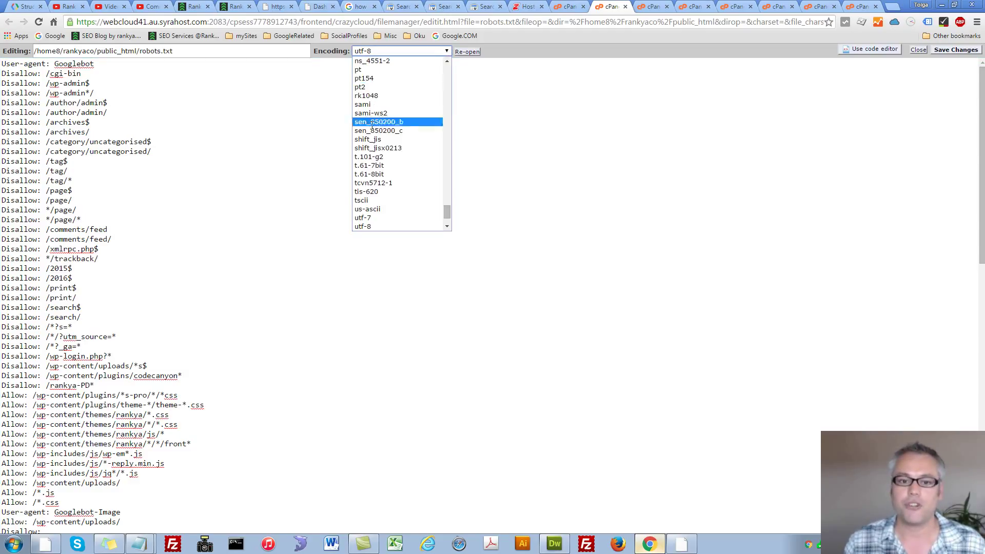
click(557, 176)
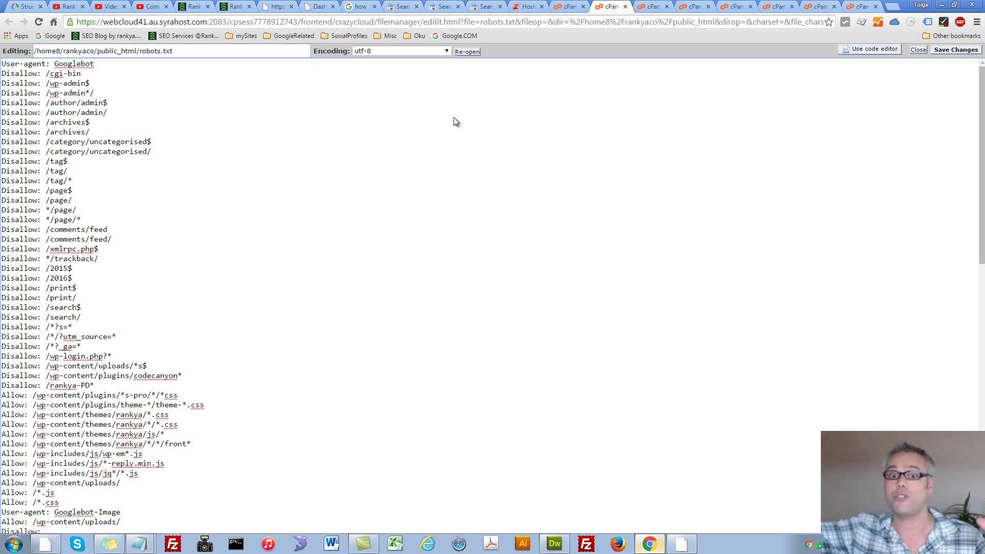
click(948, 51)
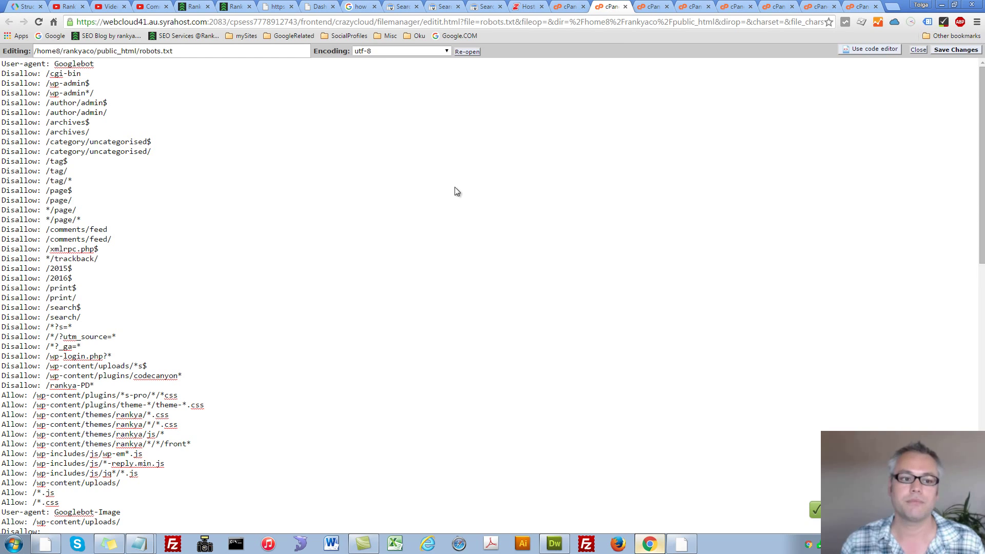
Step: View robots.txt again from the File Manager to check its encoding line
click(568, 8)
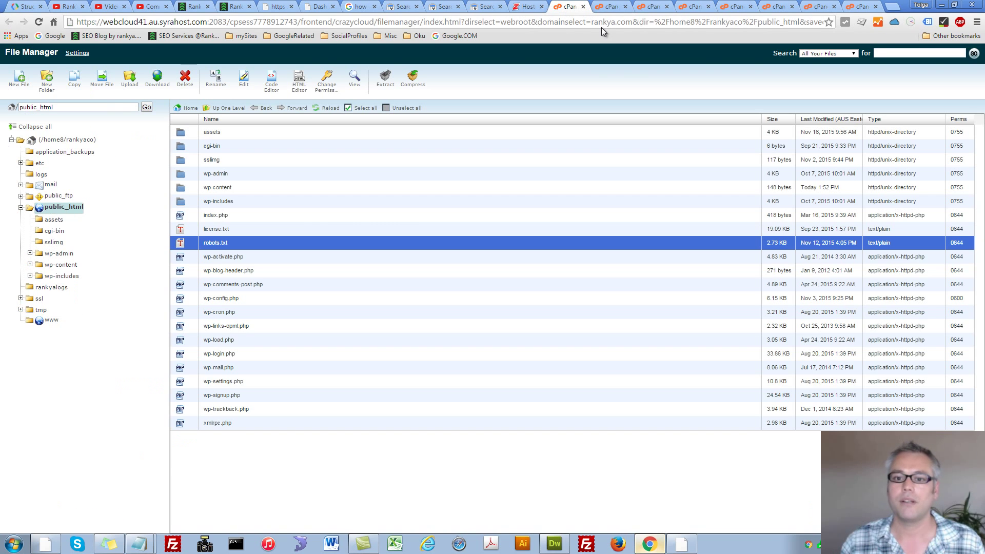
right_click(181, 248)
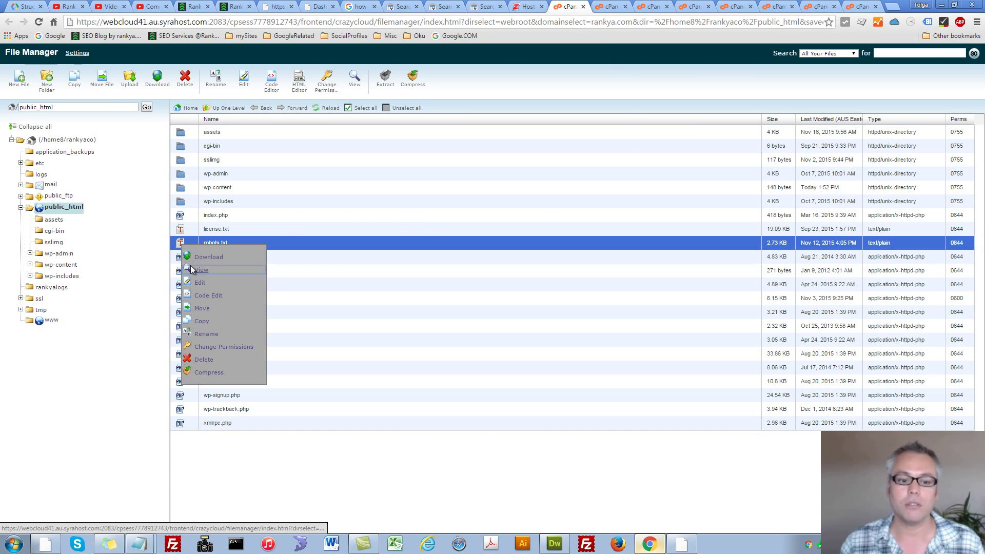
click(198, 267)
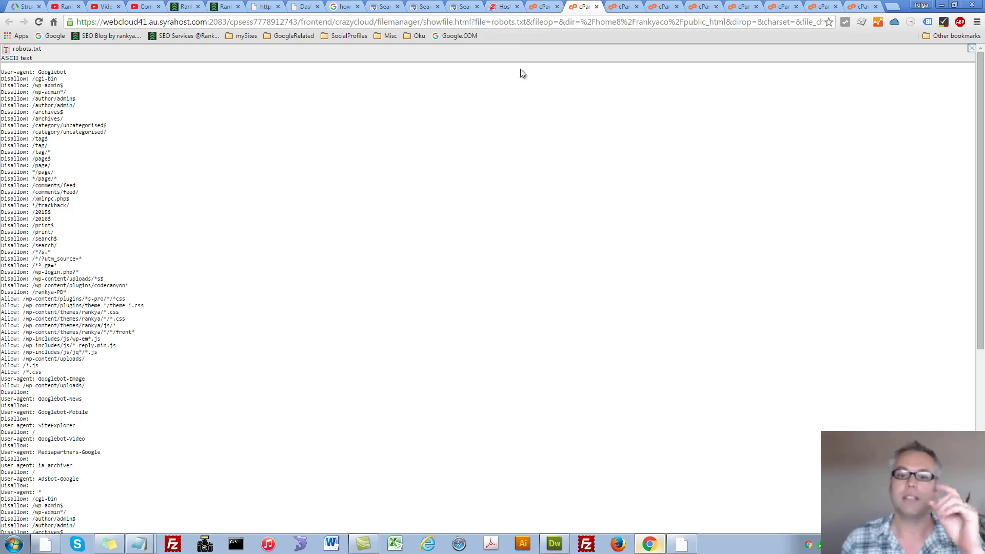
Step: Minimize the browser and close the Notepad window containing robots.txt
click(505, 7)
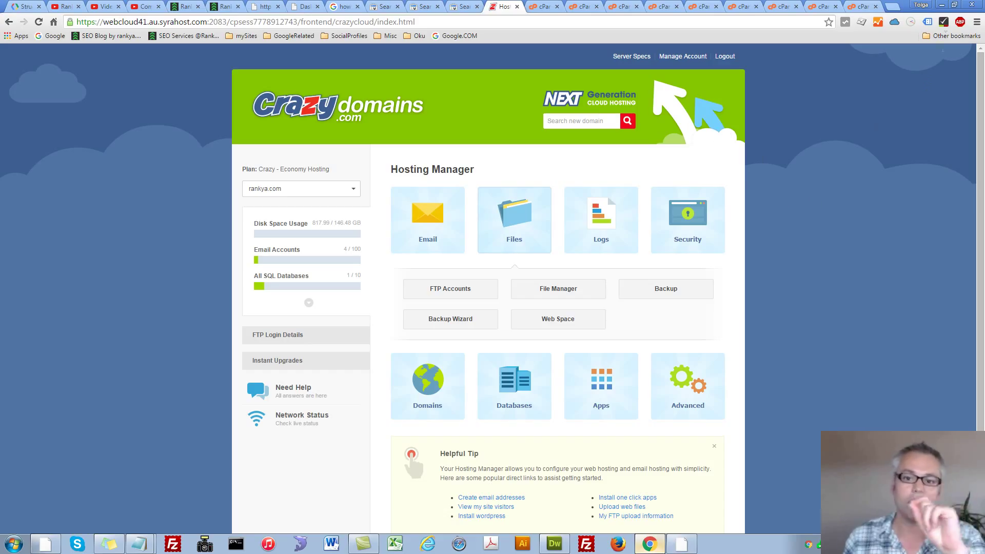
click(942, 5)
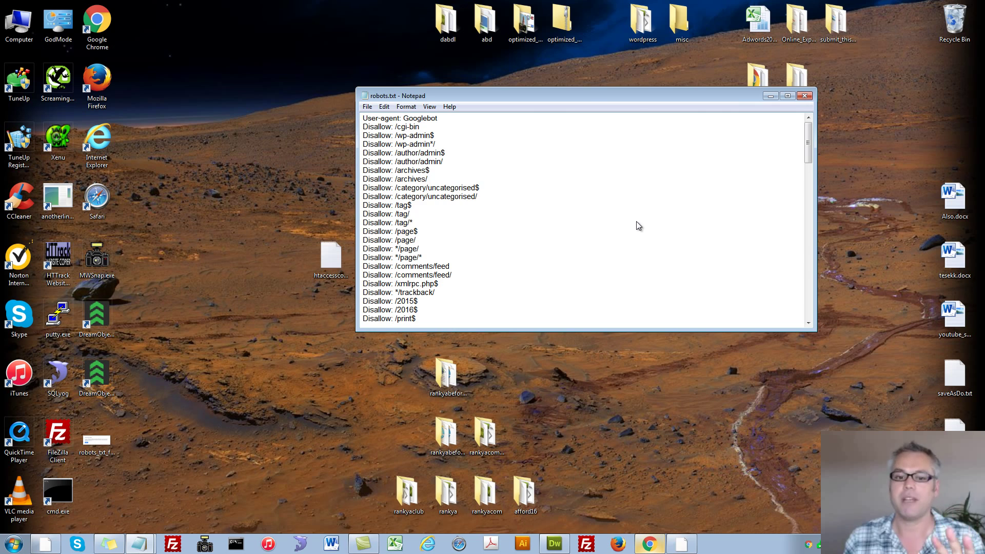
click(805, 95)
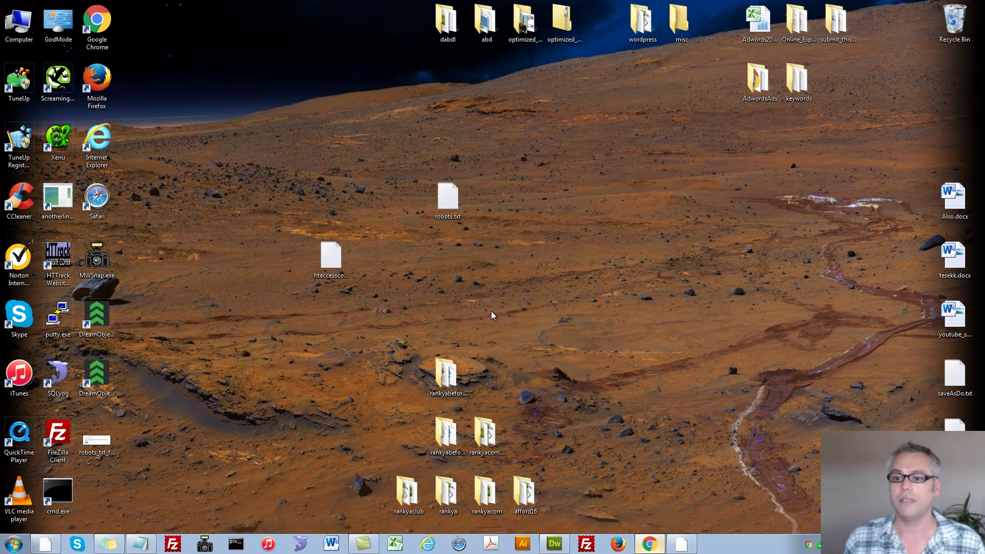
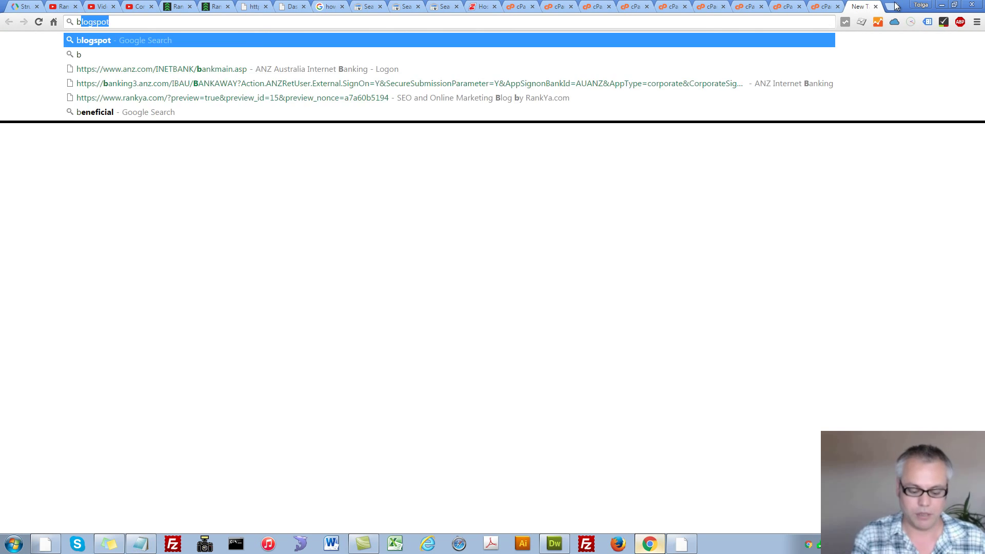
Step: Search Google for "byte order mark" and highlight parts of the definition in the featured answer
text(d)
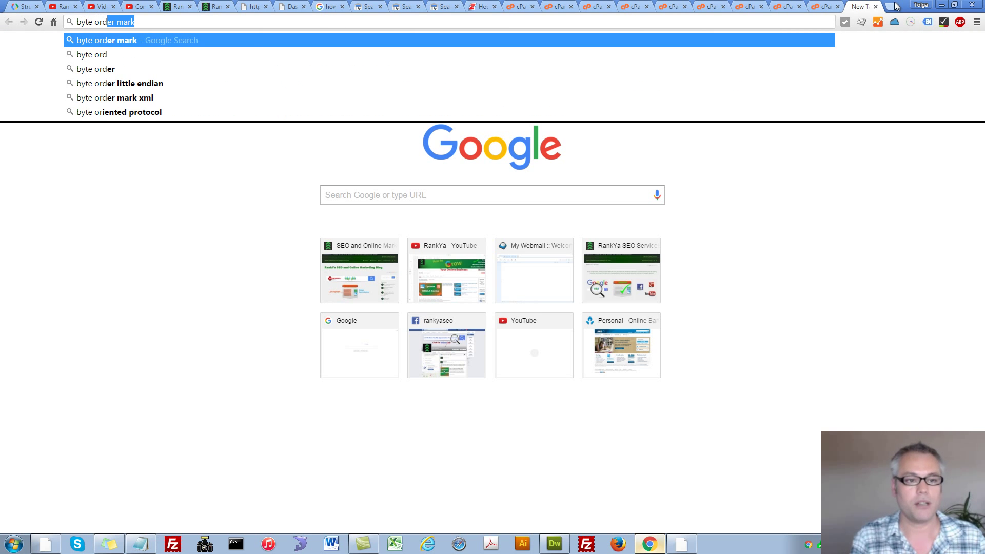
key(Return)
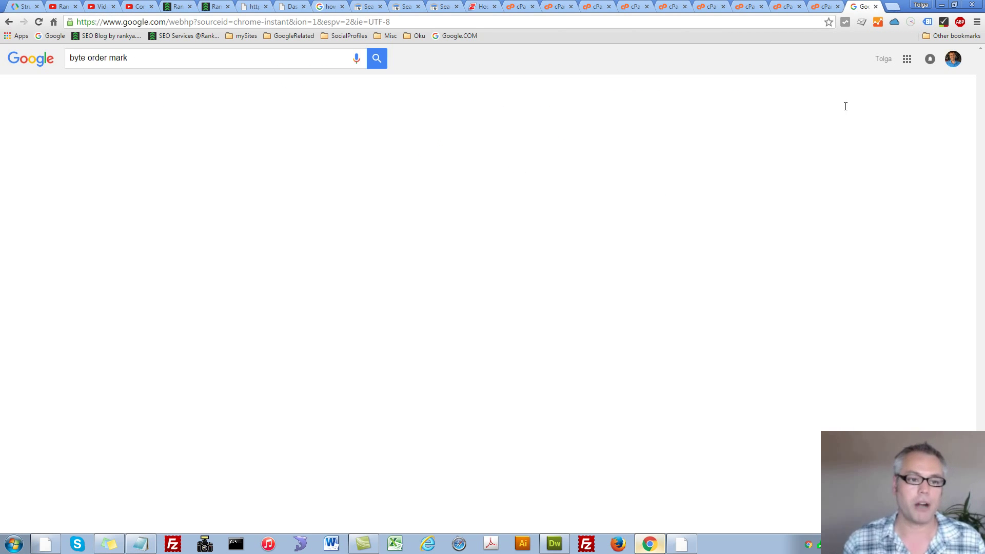
drag(179, 149, 222, 150)
click(259, 164)
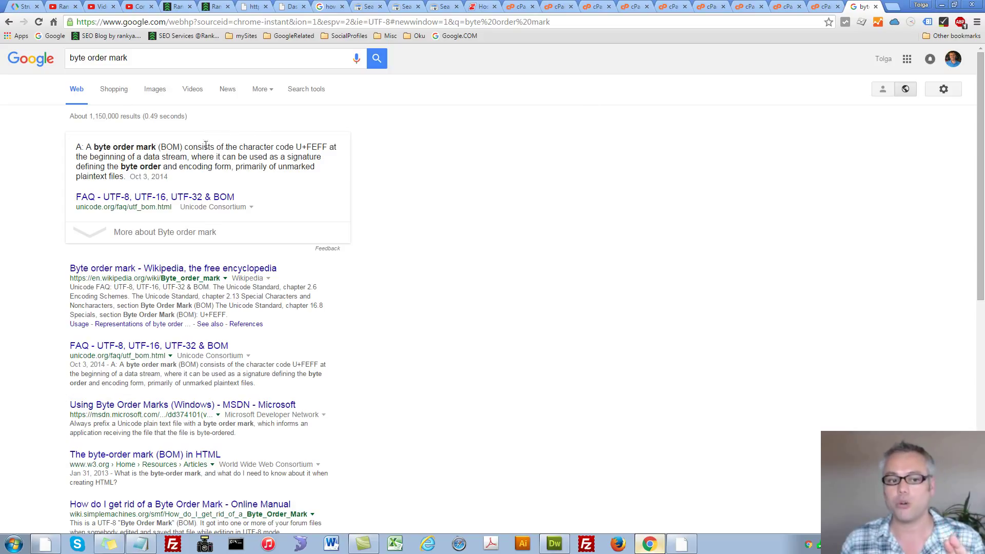
drag(156, 147, 223, 147)
drag(97, 147, 311, 149)
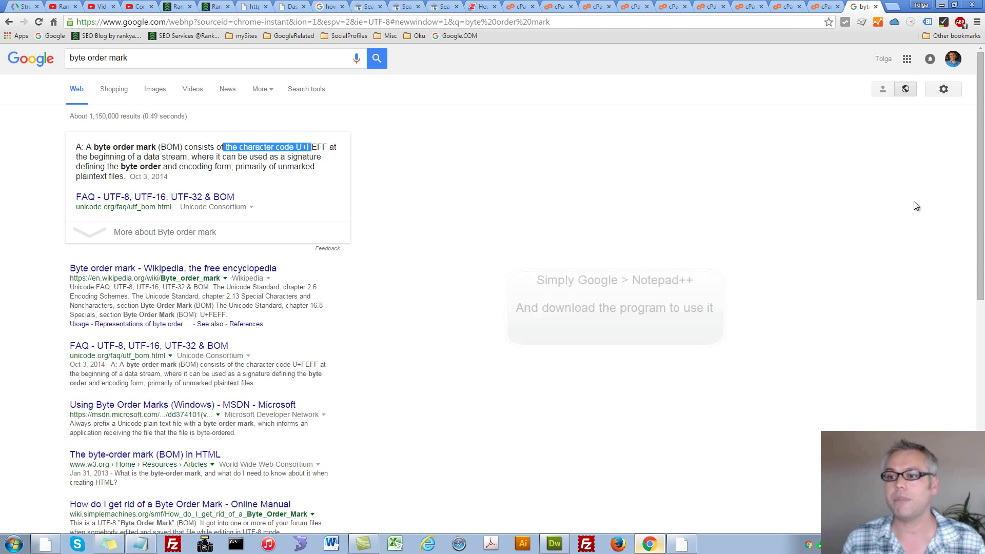
Step: Minimize the browser and open the desktop copy of robots.txt in Notepad++
click(942, 4)
right_click(442, 203)
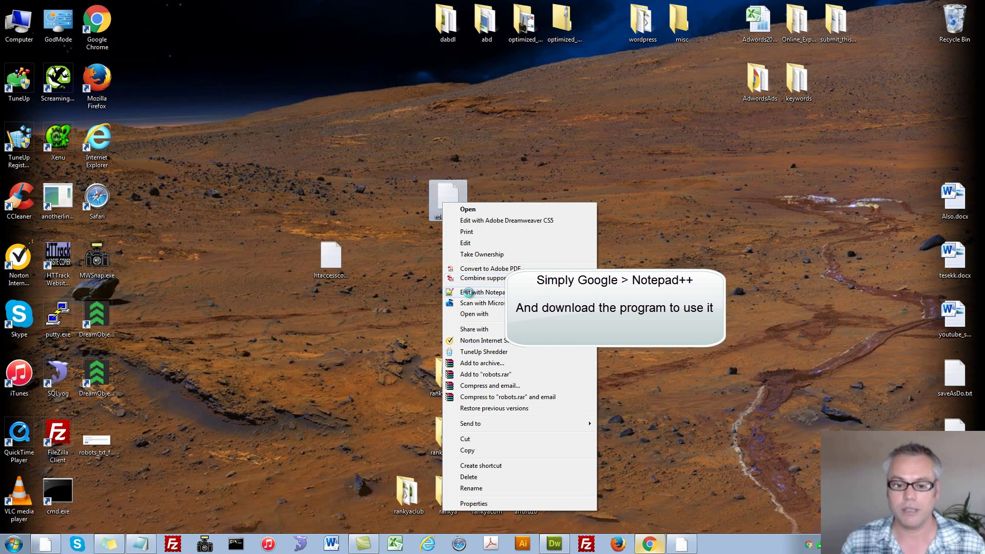
click(472, 293)
click(379, 293)
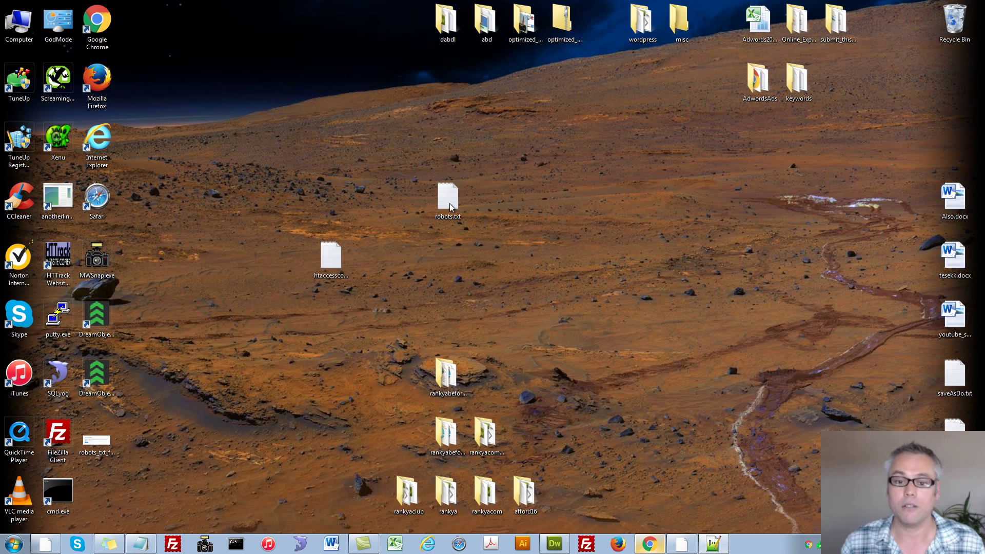
double_click(465, 216)
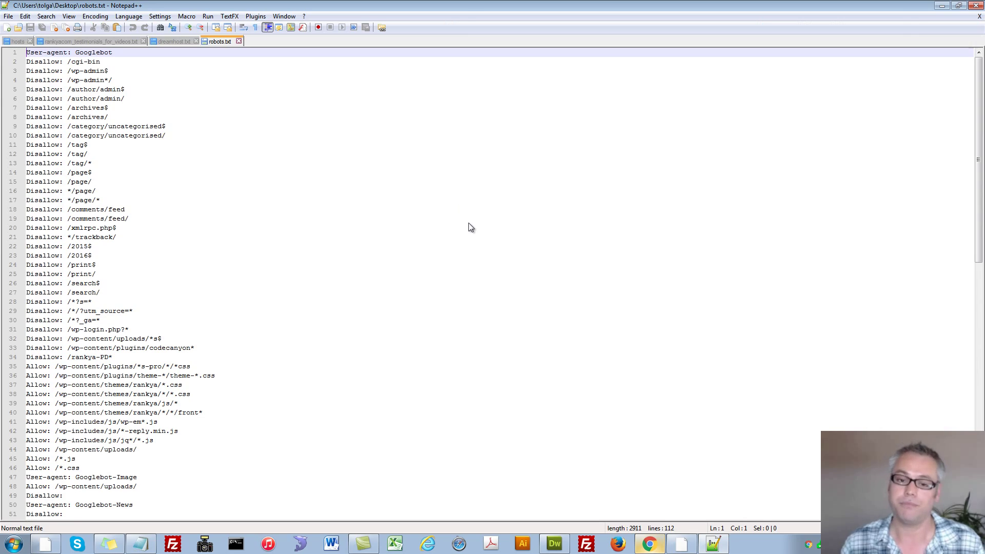
Step: Convert robots.txt to UTF-8 without BOM, save it, and minimize Notepad++
click(94, 17)
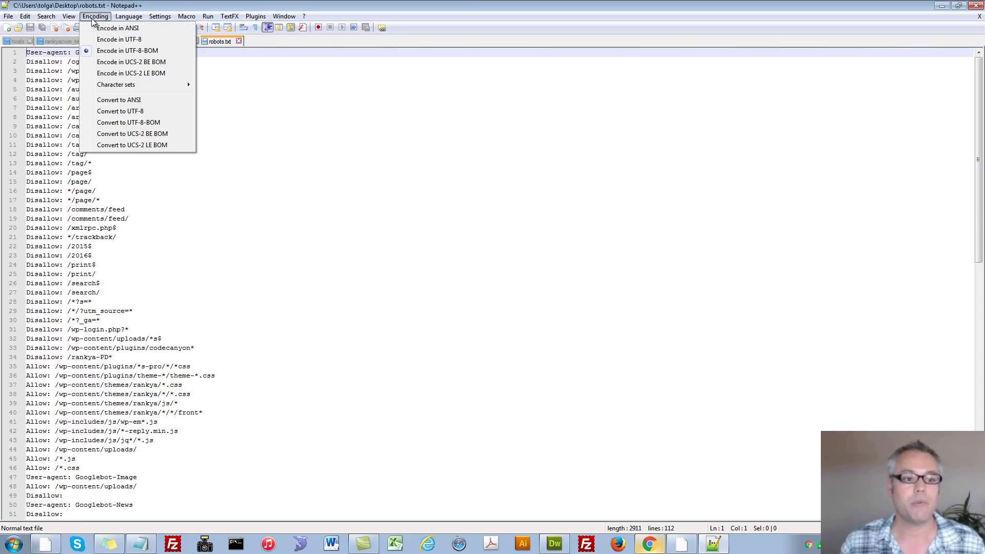
mouse_move(129, 89)
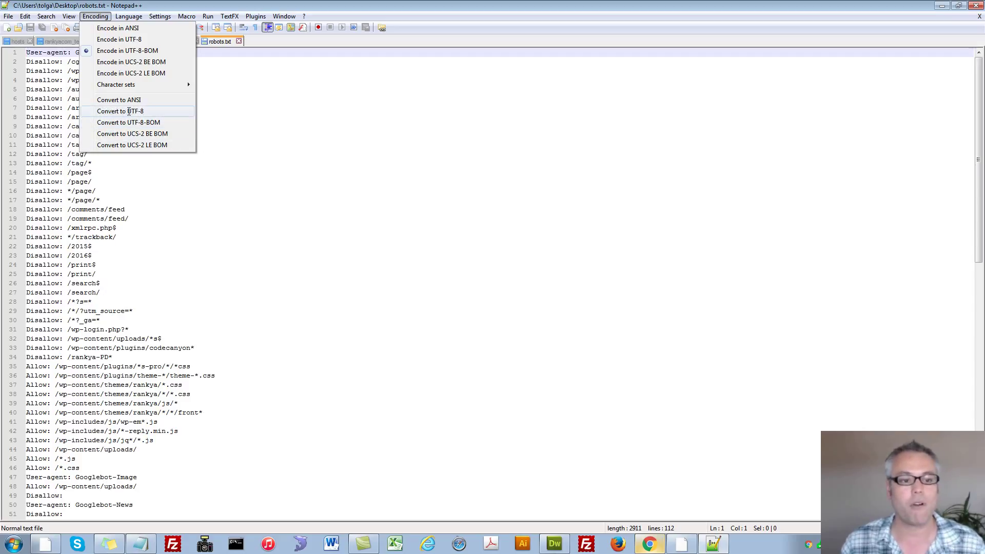
click(121, 110)
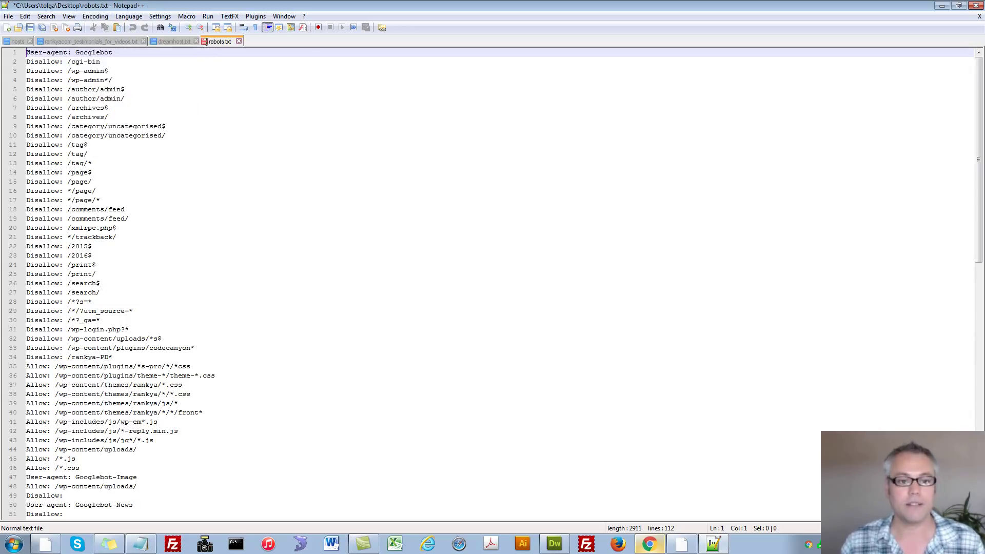
key(ctrl+s)
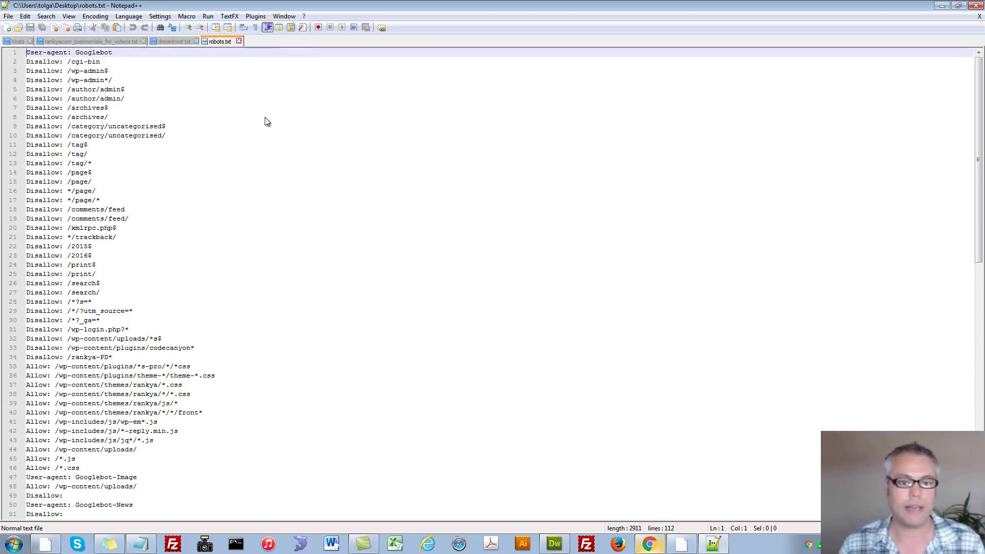
click(942, 6)
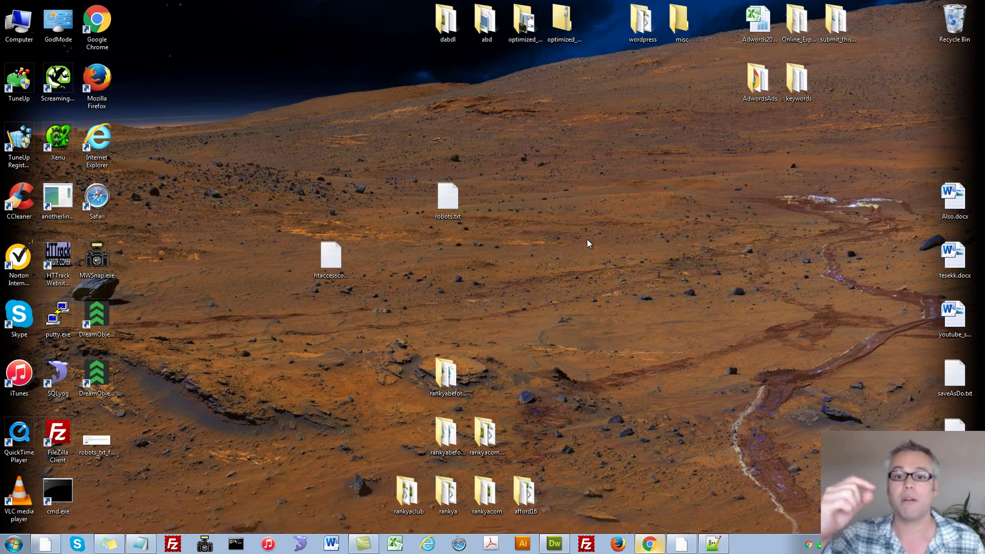
click(650, 544)
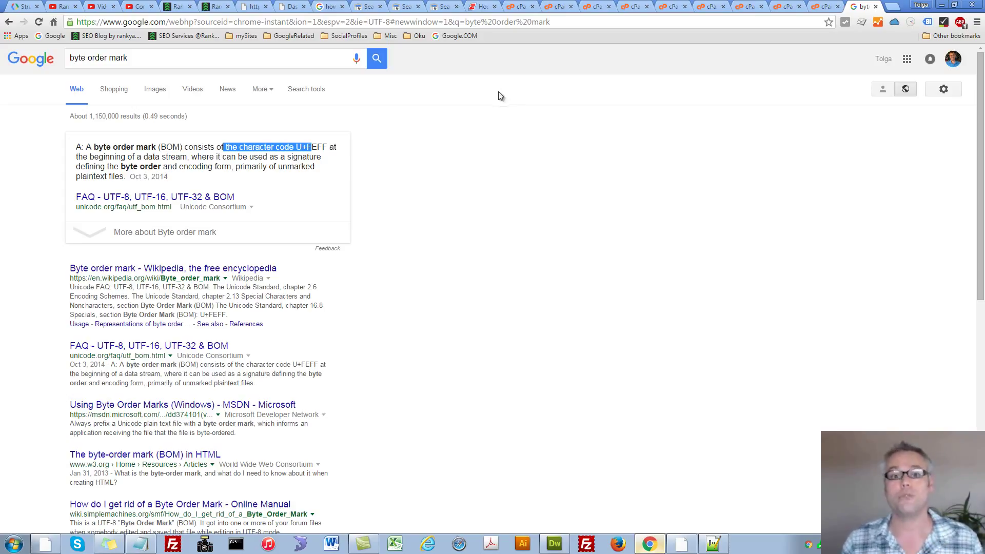
click(941, 5)
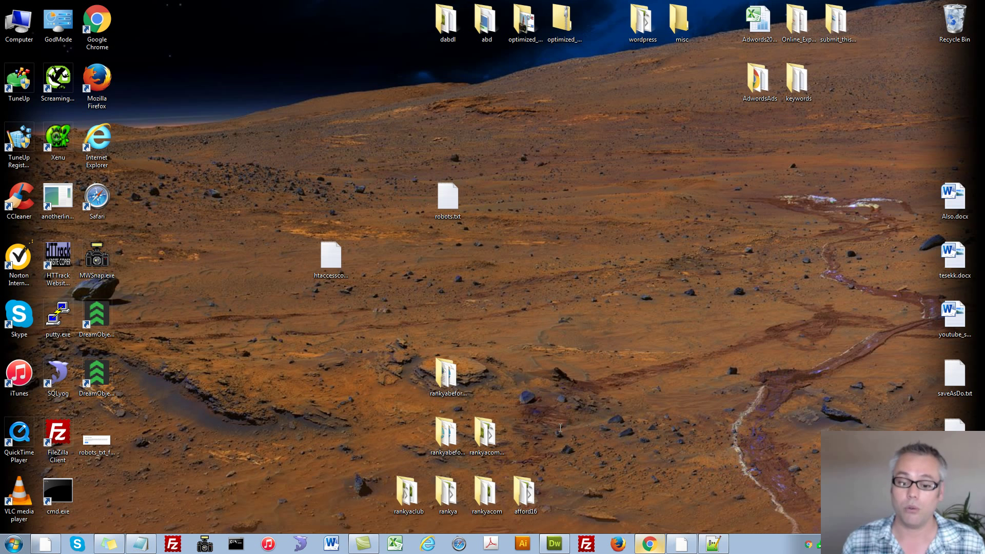
Step: Switch to Dreamweaver, open the site's .htaccess file, and copy the BEGIN WordPress to END WordPress block at its end
click(554, 544)
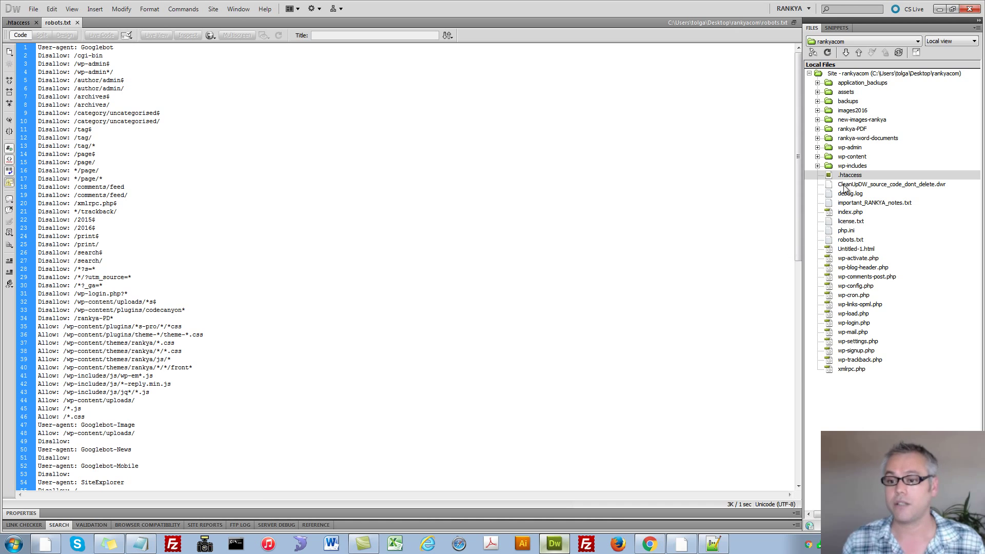
double_click(835, 176)
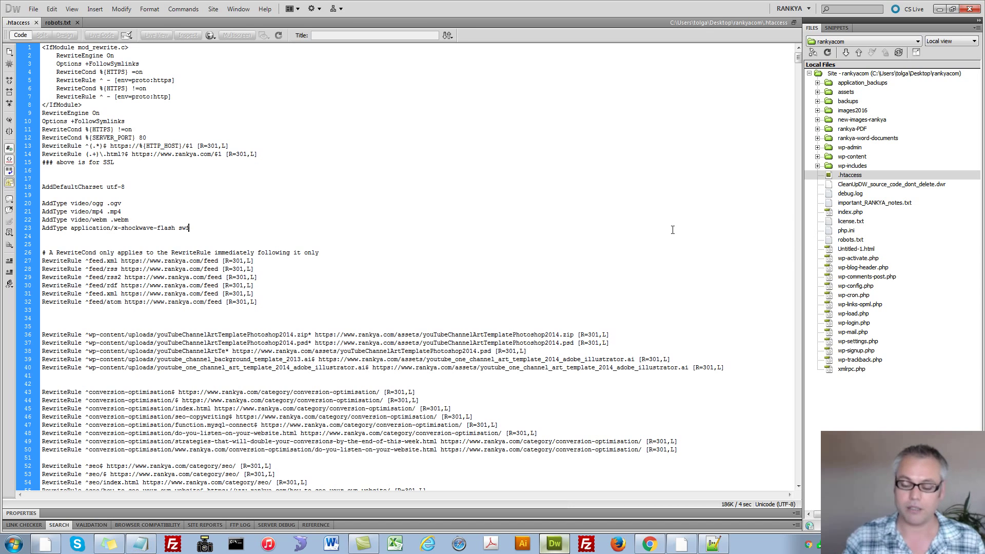
key(ctrl+End)
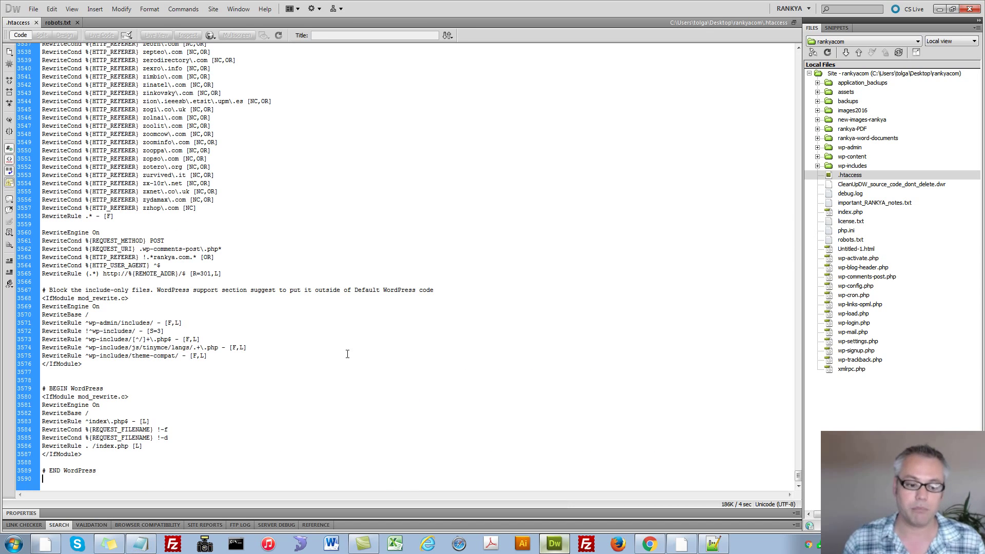
drag(147, 478, 1, 390)
key(ctrl+c)
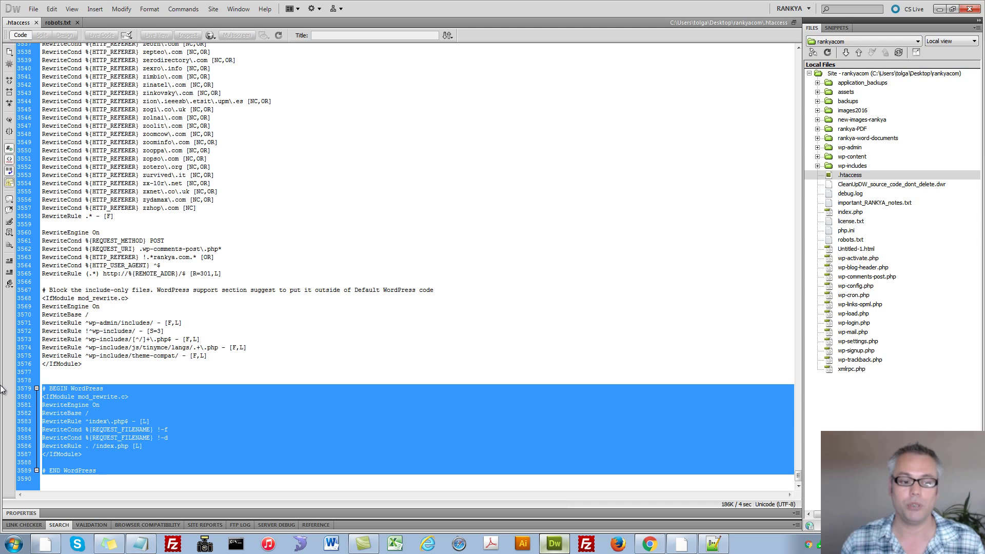
Step: Replace the entire contents of .htaccess with the copied WordPress rewrite block
click(236, 413)
key(ctrl+a)
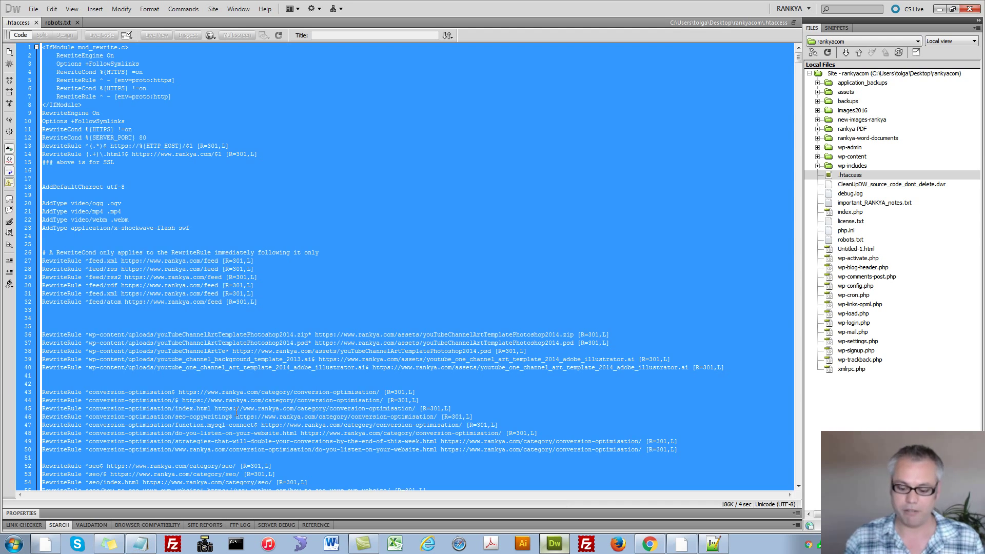
key(Delete)
key(ctrl+v)
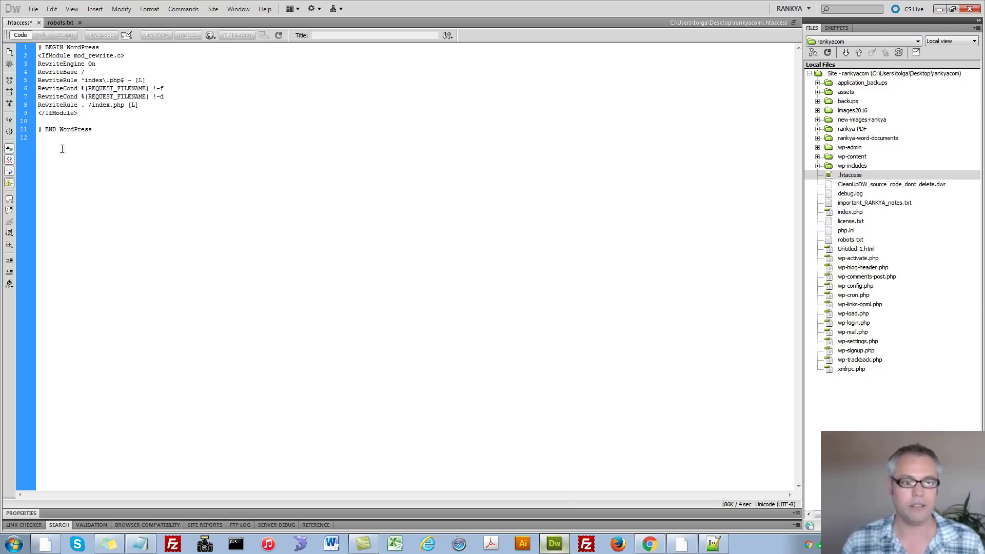
key(Up)
key(Up)
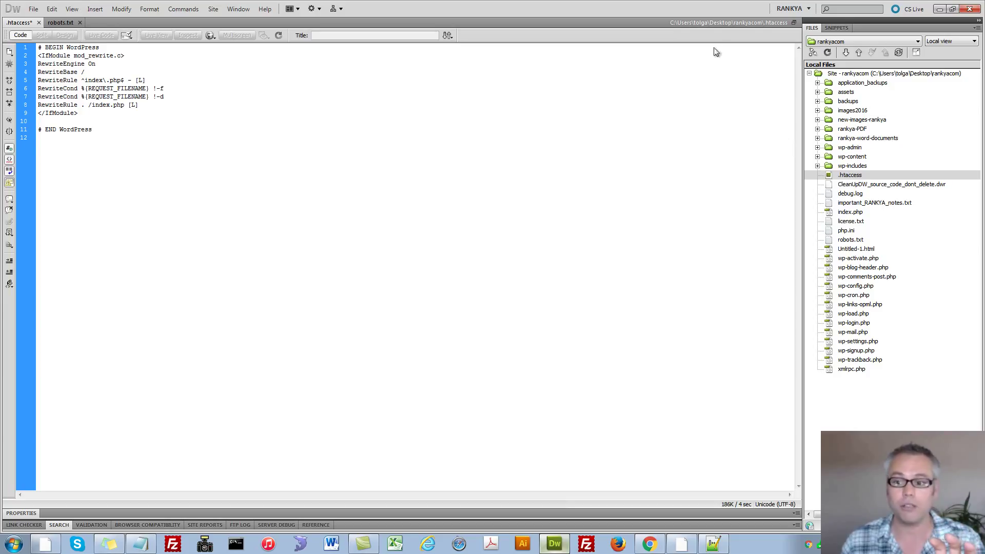
Step: Delete the WordPress block from .htaccess and undo the edits back to the full original rule set
click(868, 177)
double_click(853, 177)
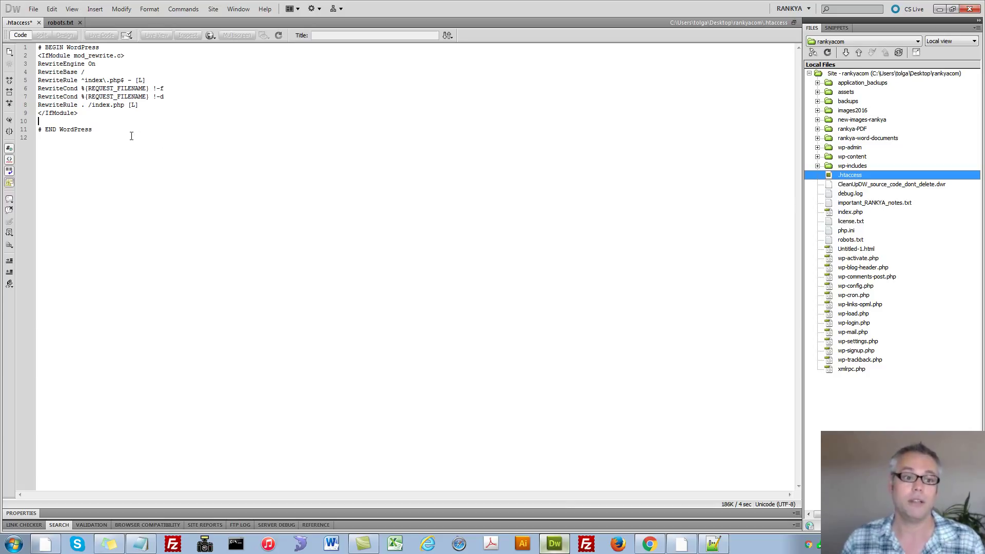
drag(132, 136, 2, 49)
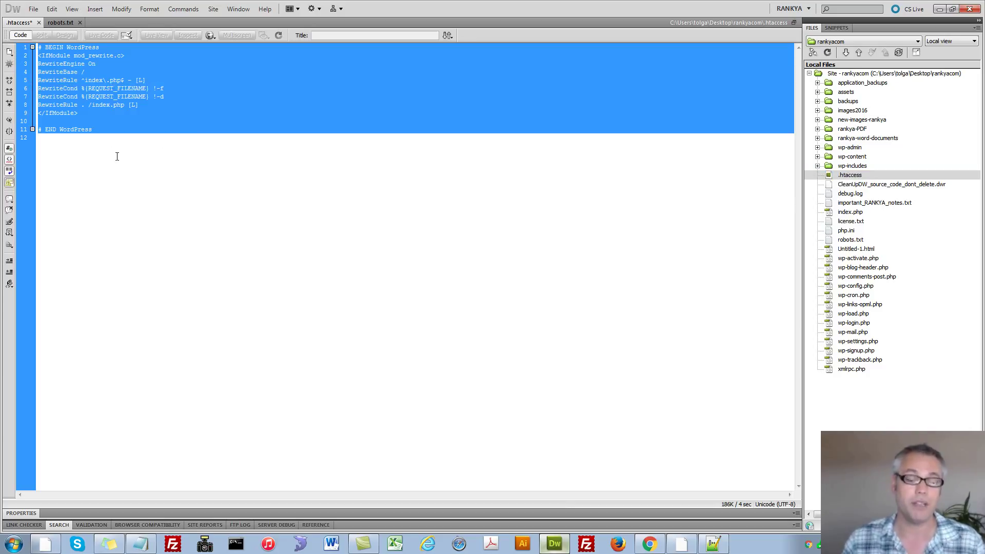
key(Delete)
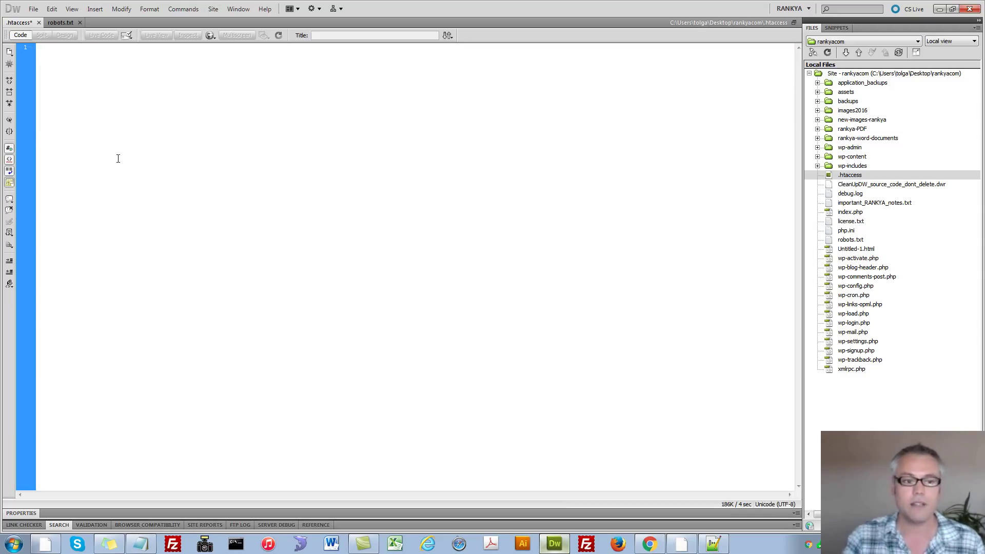
key(ctrl+z)
key(ctrl+z)
key(ctrl+z)
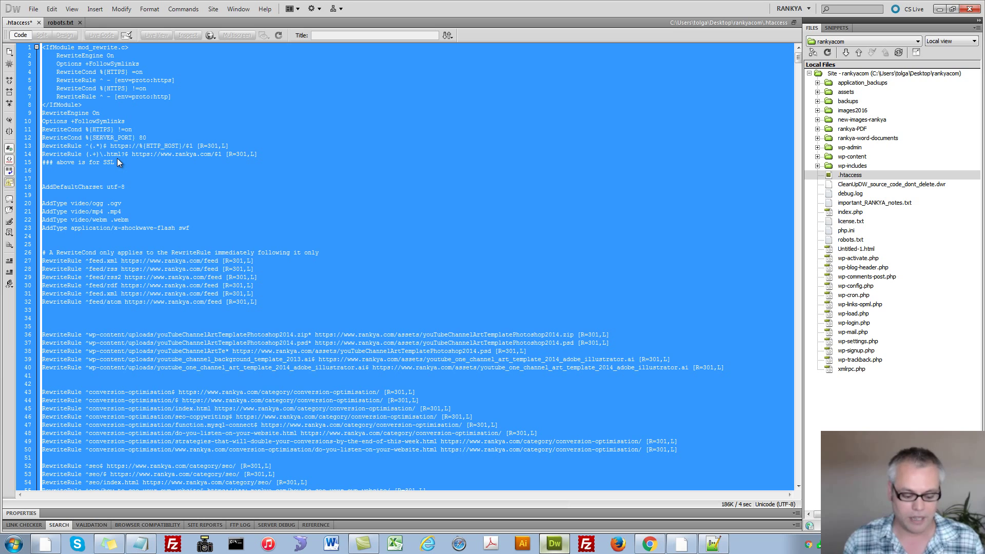
Step: Copy all the .htaccess rules, minimize Dreamweaver, and check the desktop backup htaccesscopy.txt in Notepad before closing it
right_click(185, 133)
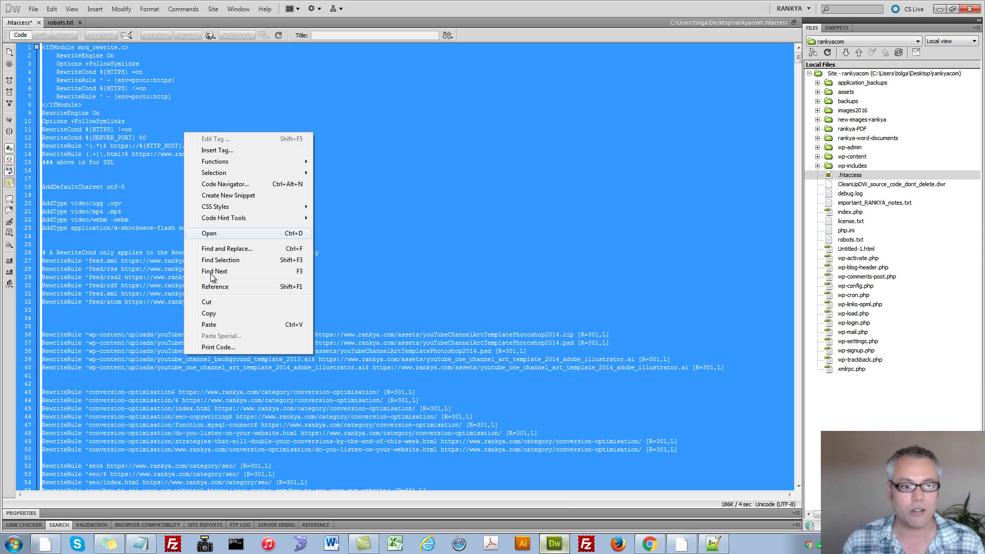
click(209, 313)
click(940, 10)
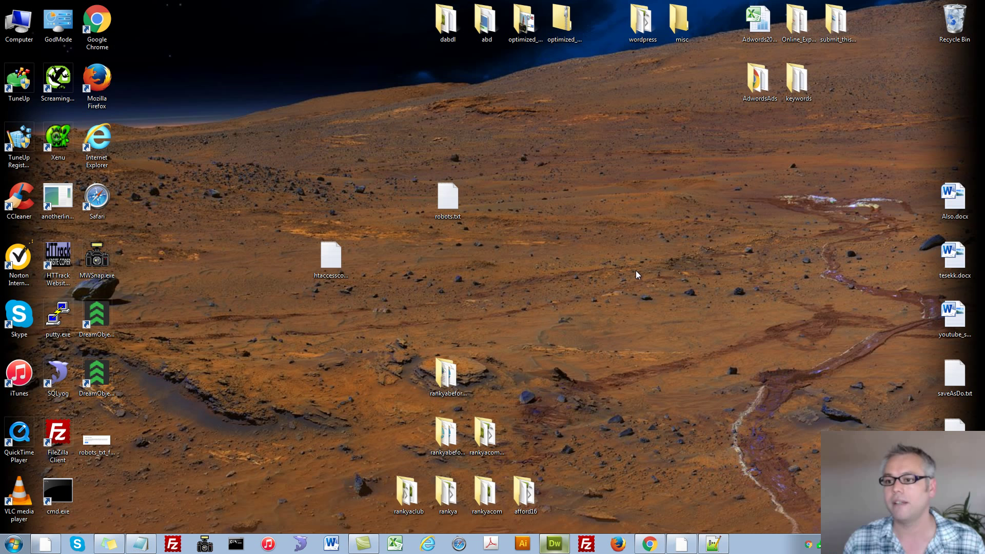
double_click(332, 243)
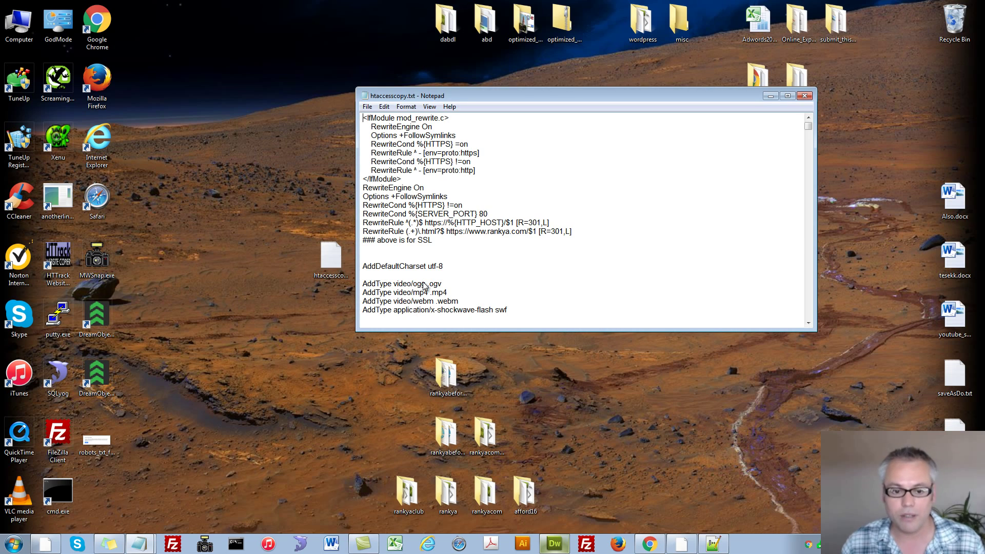
click(811, 91)
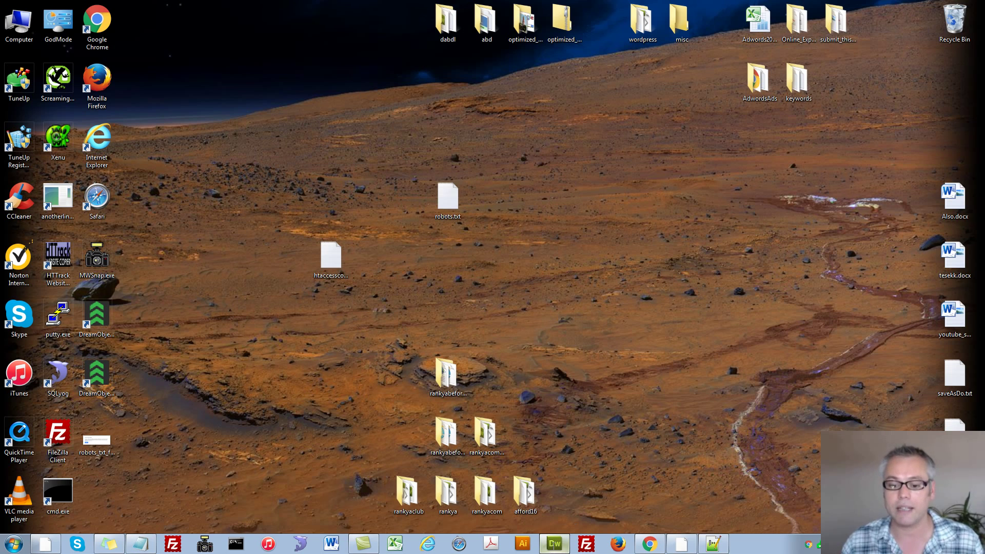
Step: Return to Dreamweaver, clear all the contents of .htaccess, save the empty file, and show its server transfer options
click(554, 544)
click(315, 300)
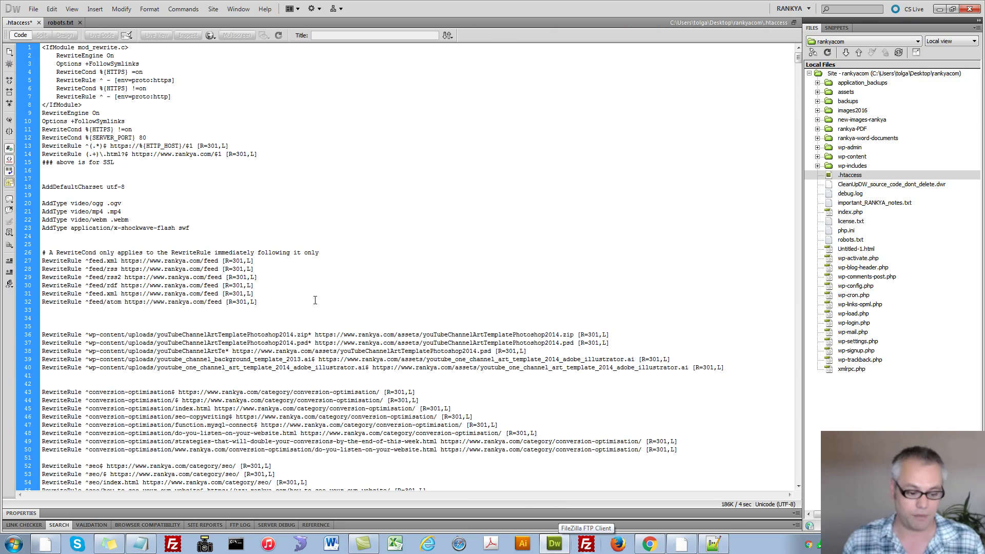
key(ctrl+a)
key(Delete)
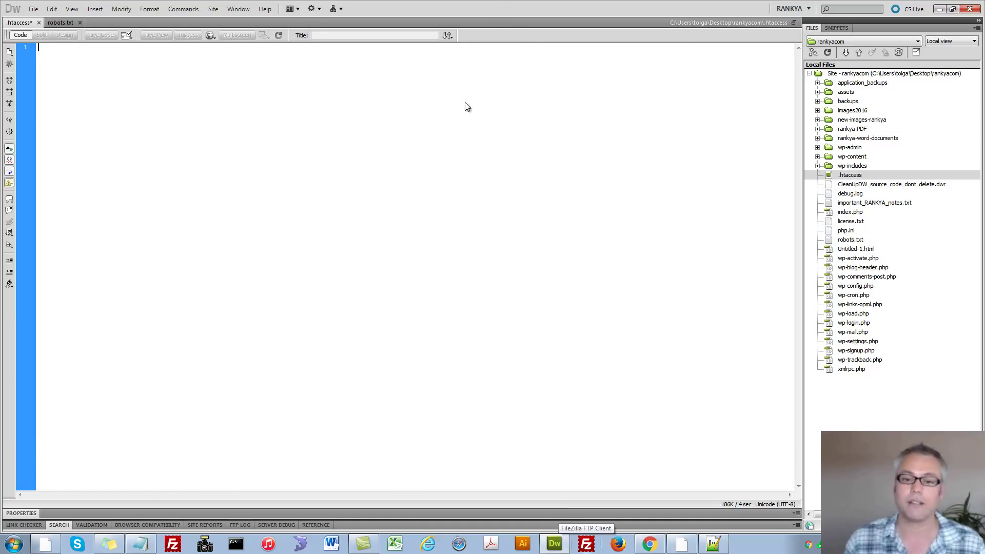
key(ctrl+s)
click(447, 35)
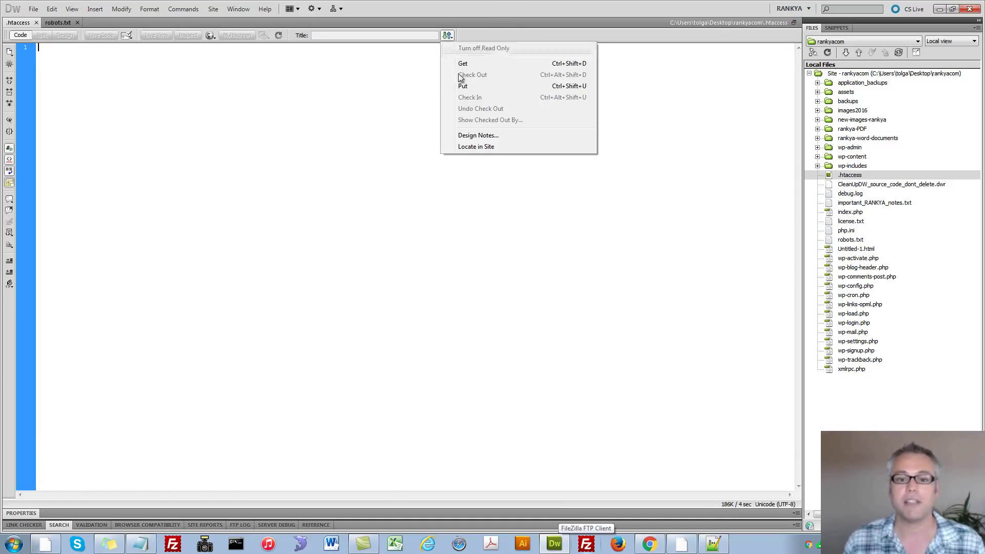
Step: Switch to the cPanel File Manager in Chrome and try to choose the local .htaccess for upload to public_html
click(650, 544)
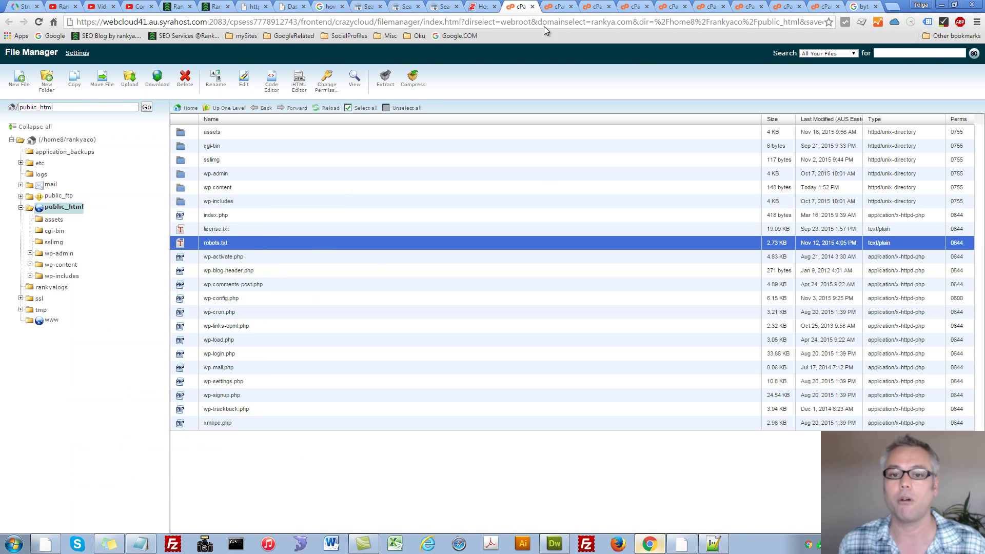
click(519, 7)
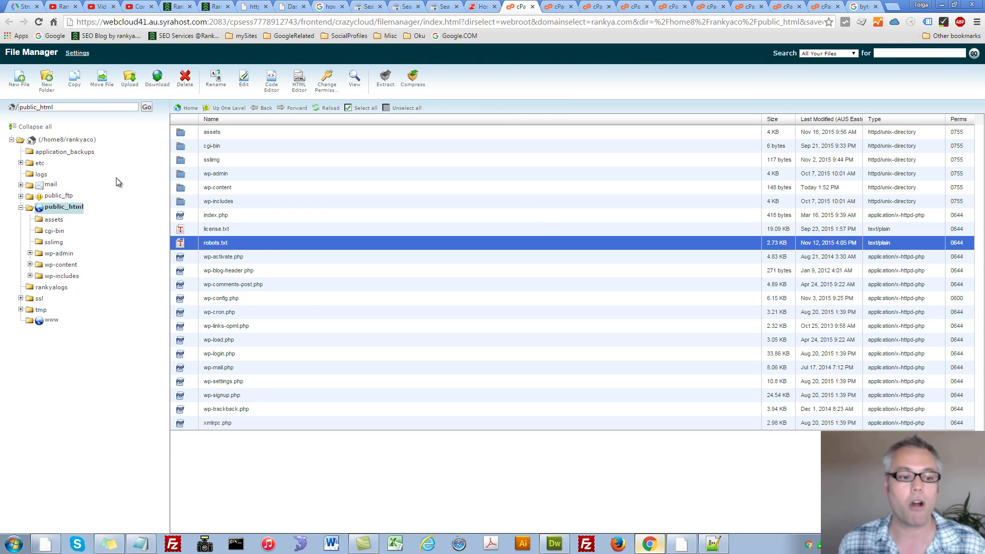
click(130, 85)
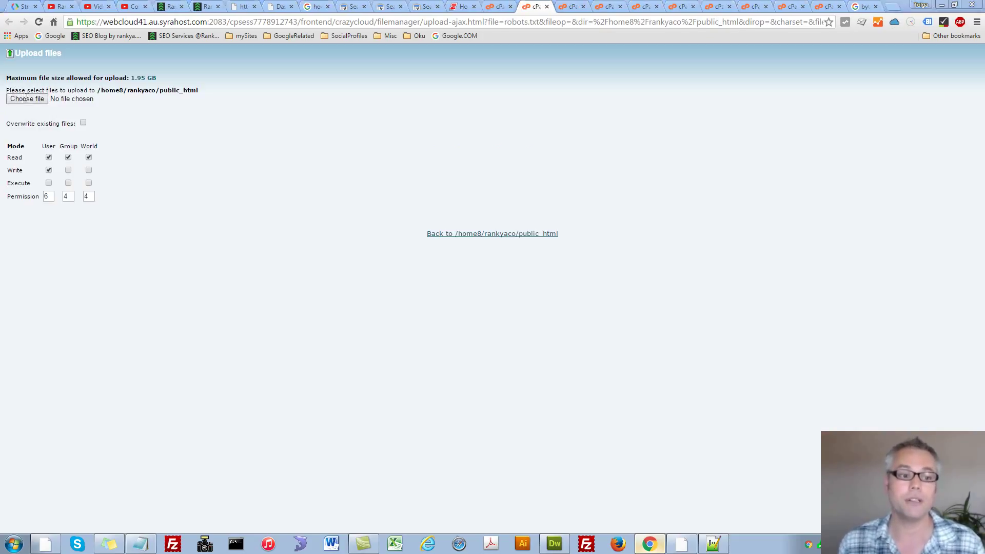
click(26, 99)
click(170, 189)
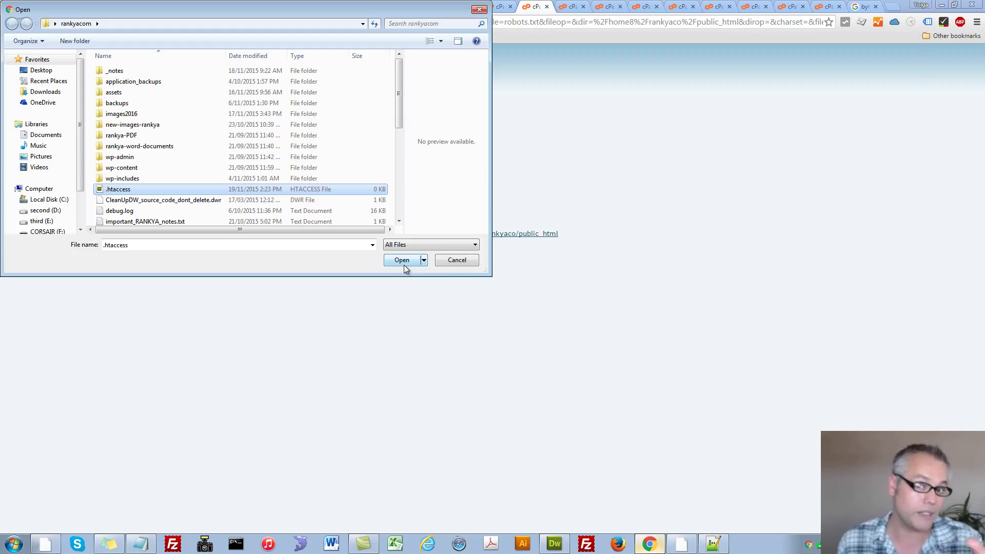
click(455, 262)
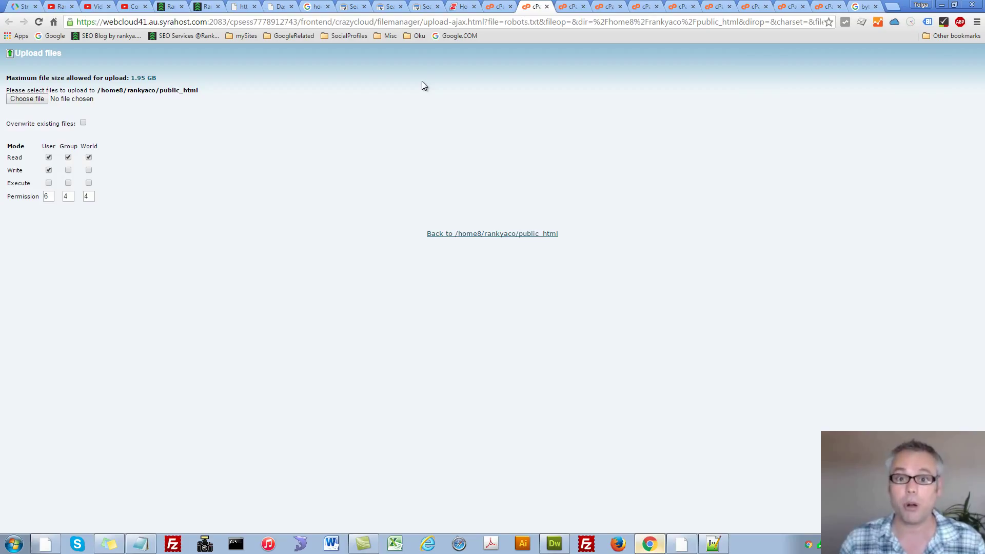
Step: View the Search Console robots.txt Tester and the RankYa YouTube channel page
click(423, 6)
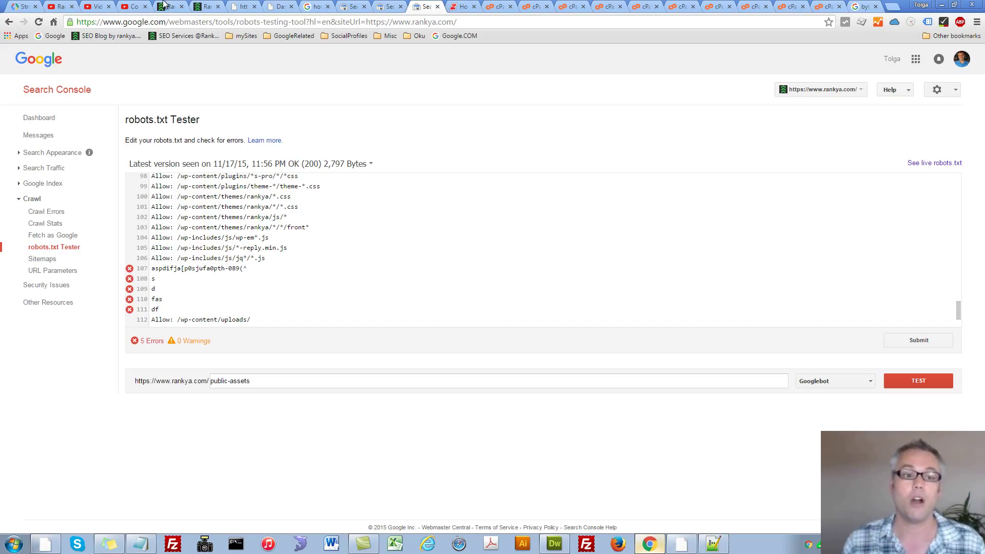
click(71, 6)
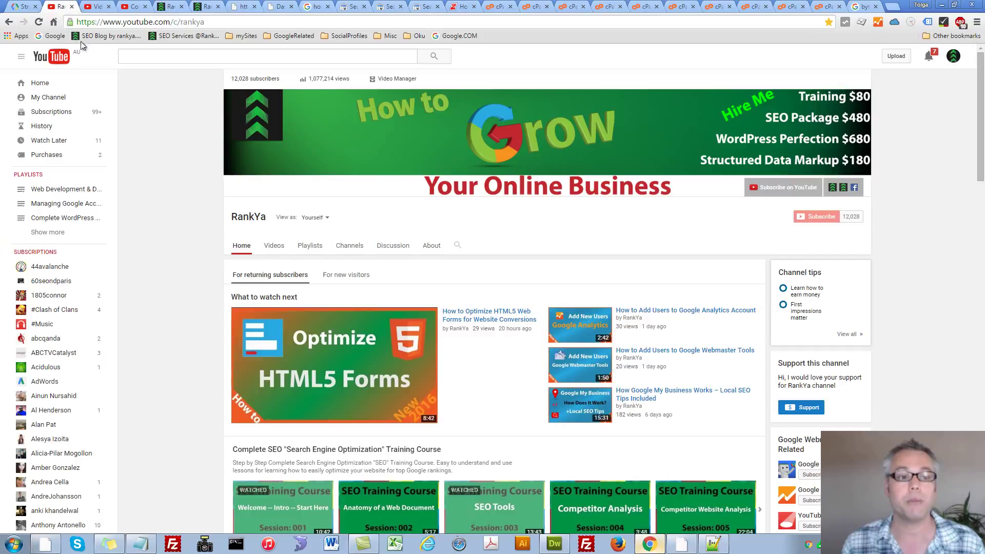